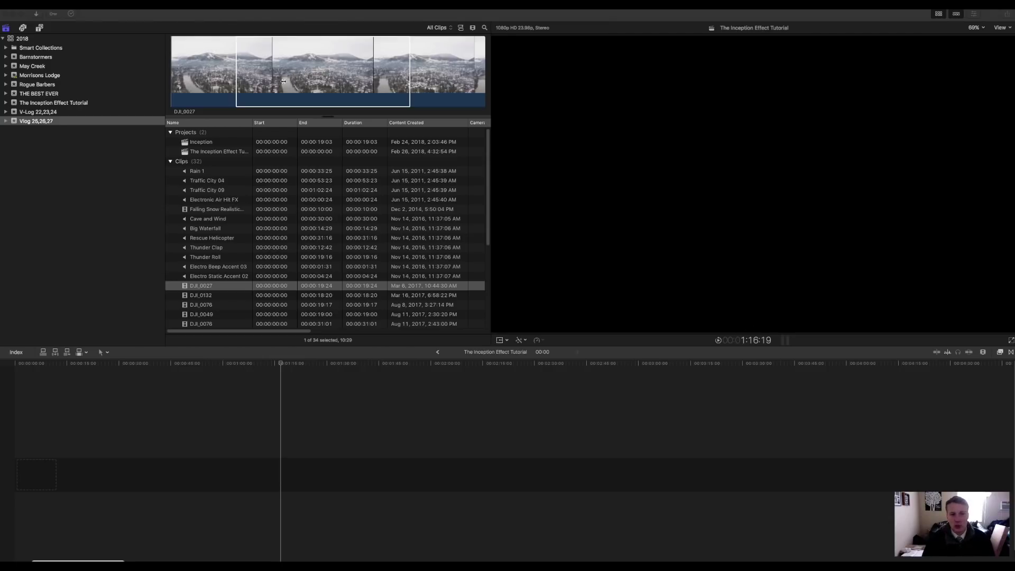
Preview the DJI_0027 drone clip, append it to the timeline, and hide the Libraries pane
left_click(306, 75)
key("space")
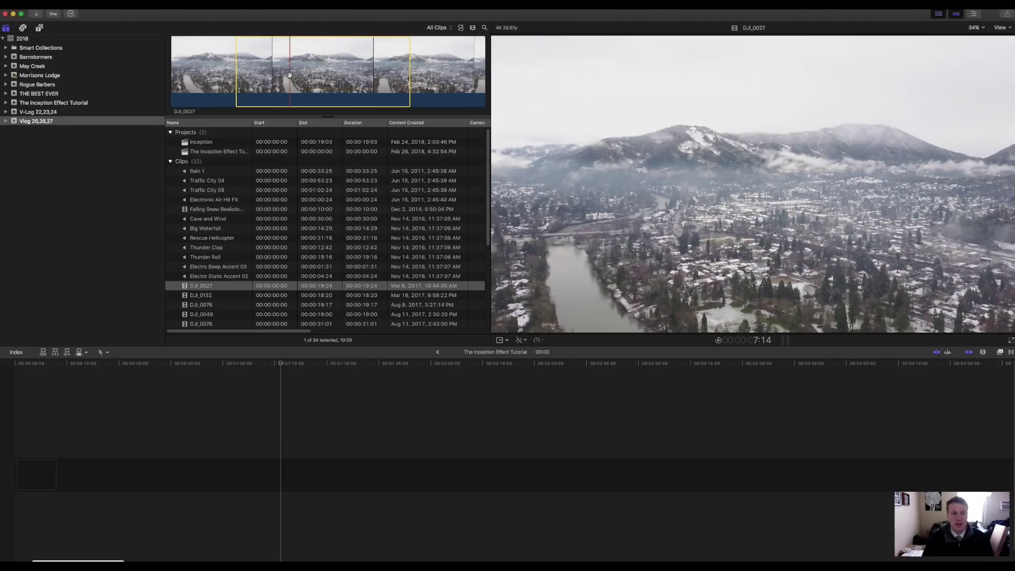
key("e")
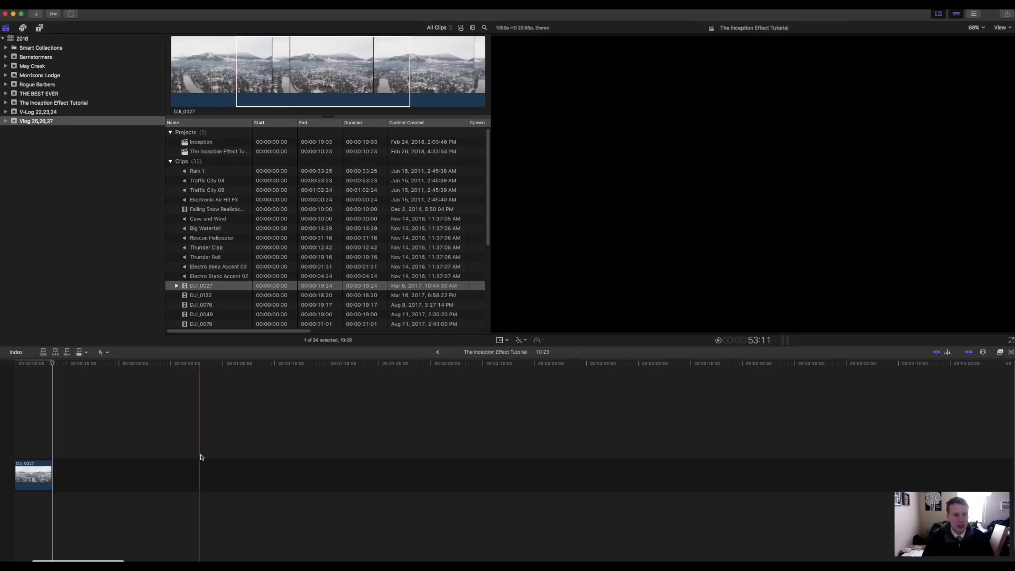
left_click(941, 16)
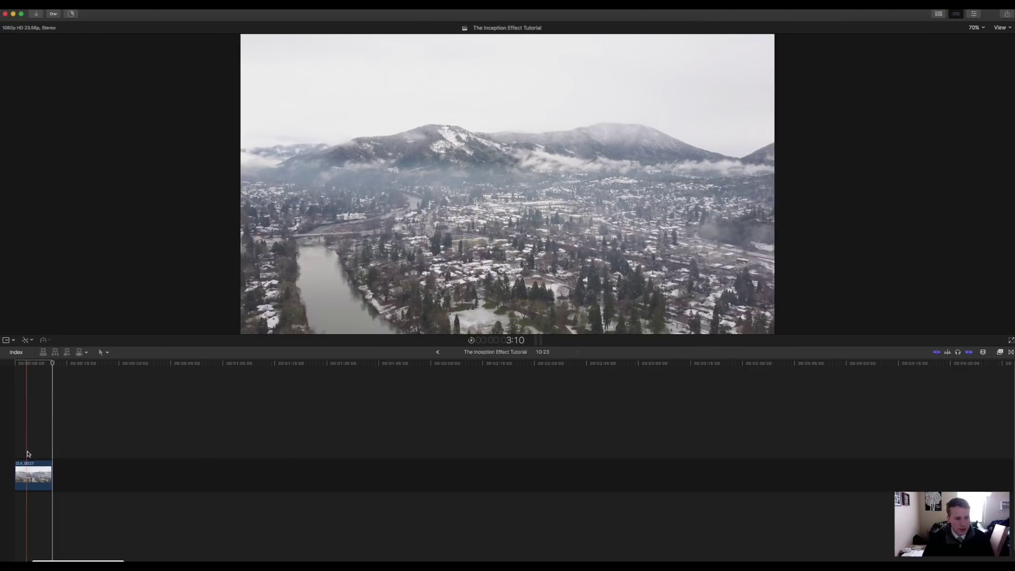
Enable Stabilization on the DJI_0027 timeline clip in the Inspector
left_click(26, 474)
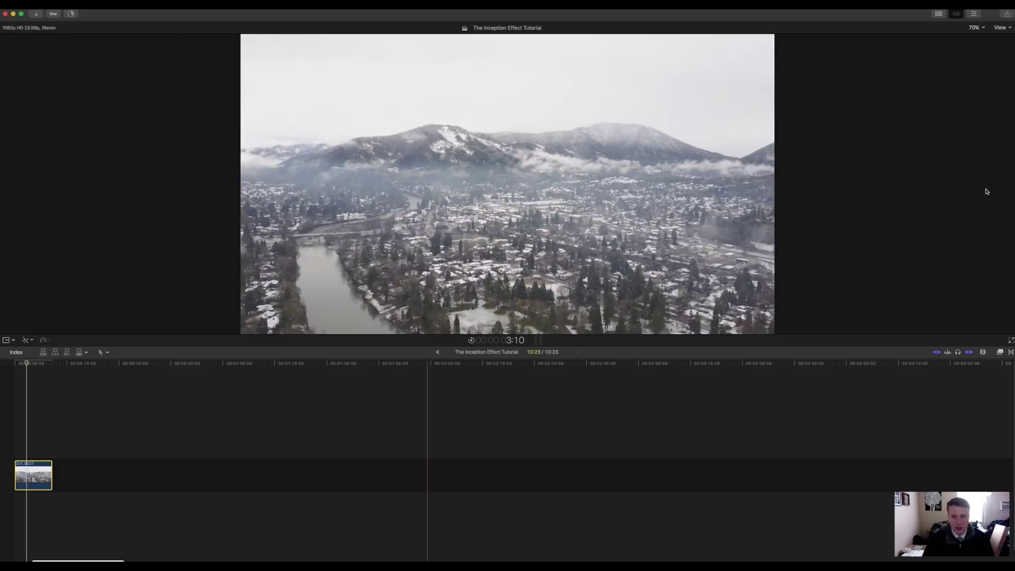
left_click(975, 15)
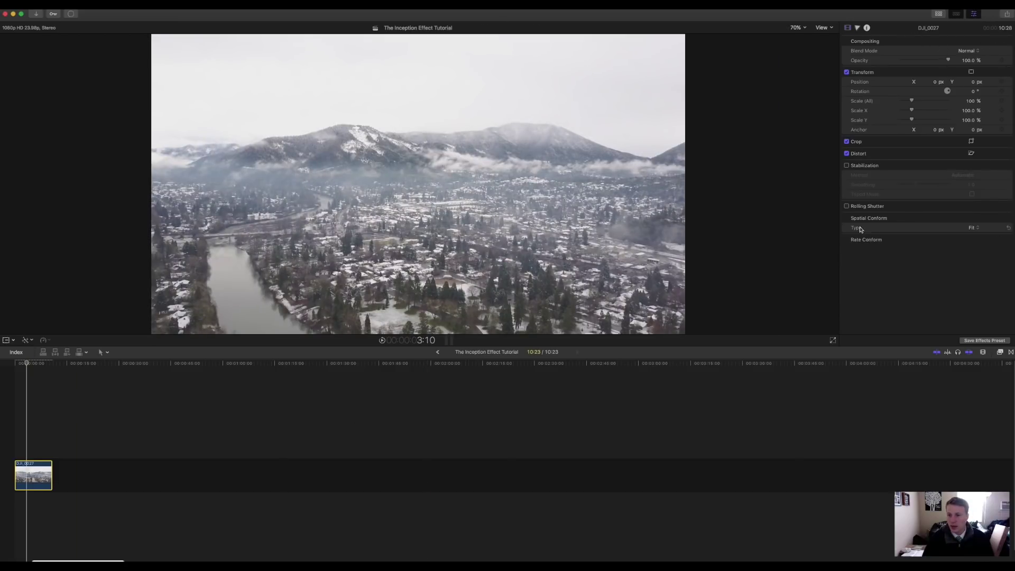
left_click(847, 165)
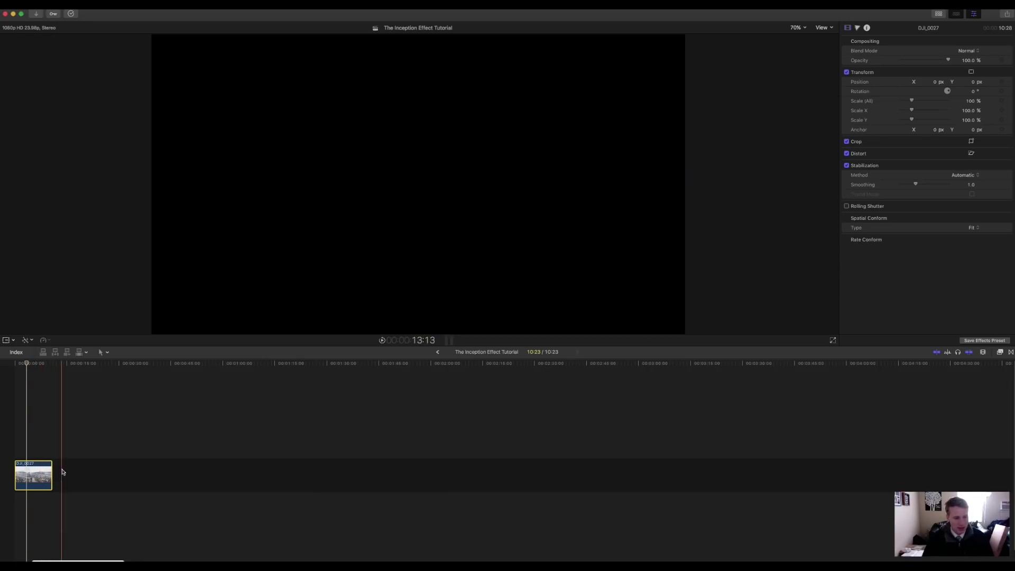
Paste two copies of the drone clip and stack them above the original
left_click(55, 452)
key("super+v")
left_click(93, 453)
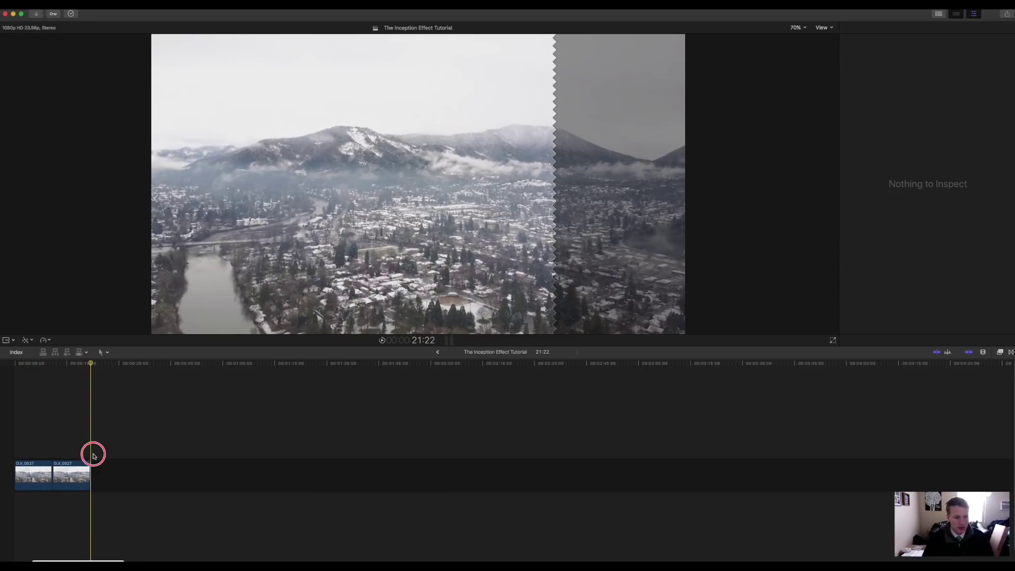
key("super+v")
left_click(69, 475)
left_click_drag(69, 476, 32, 417)
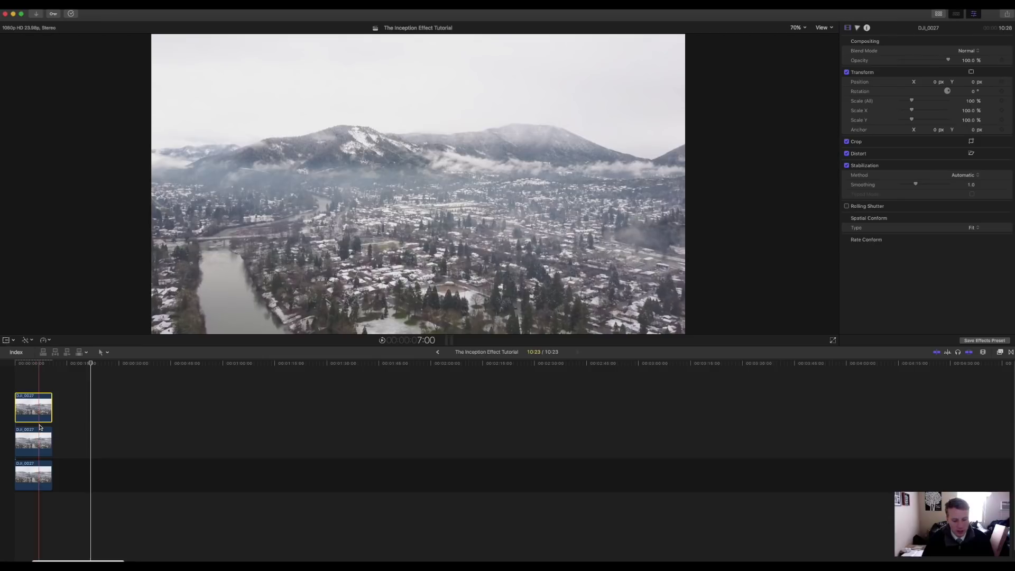
Disable the middle stacked copy, then select the top copy
left_click(38, 441)
key("v")
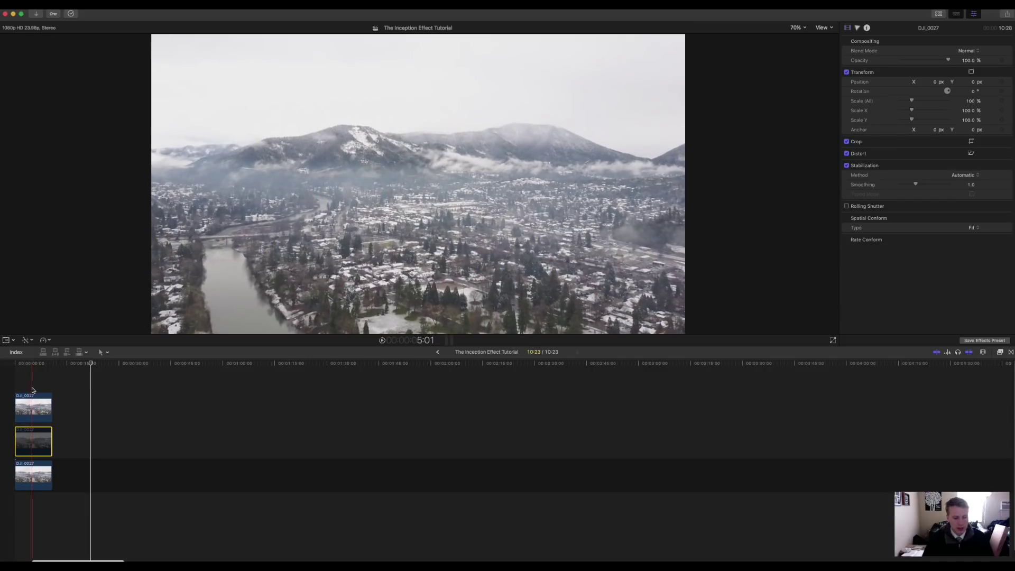
left_click(37, 410)
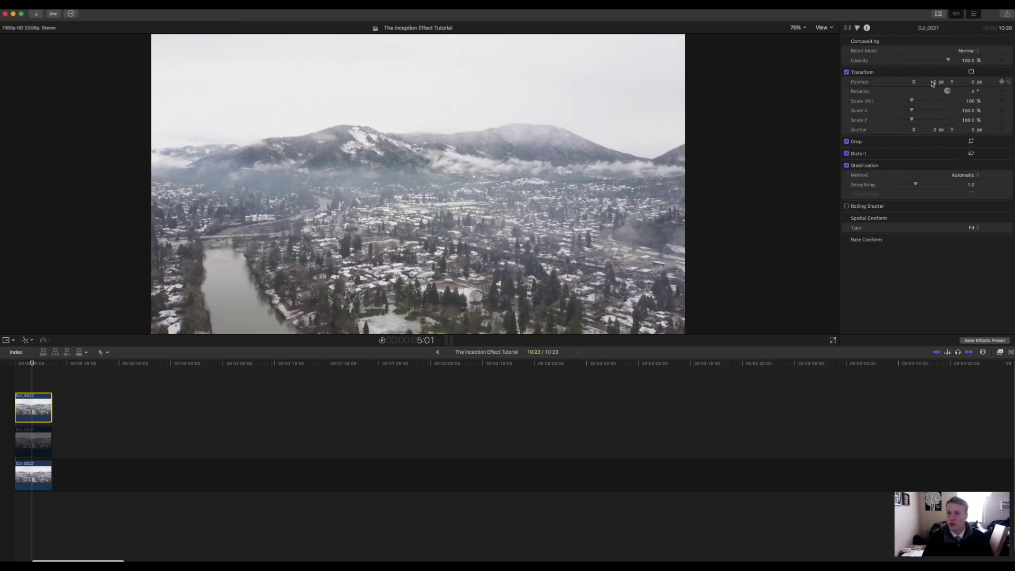
Set the top copy's Position to 420, 420 px, Rotation 90° and Scale X -100%
left_click(955, 83)
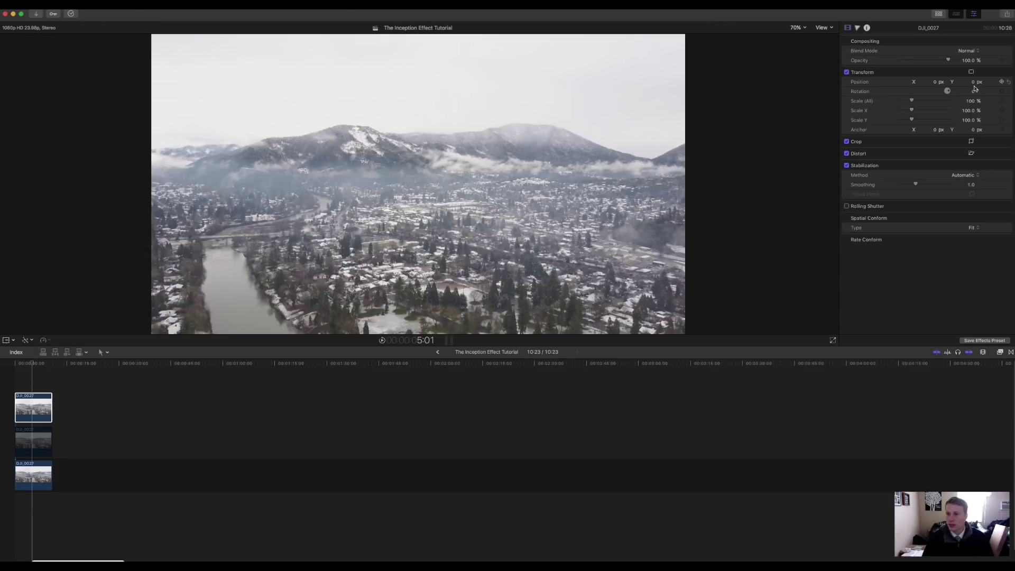
left_click(936, 83)
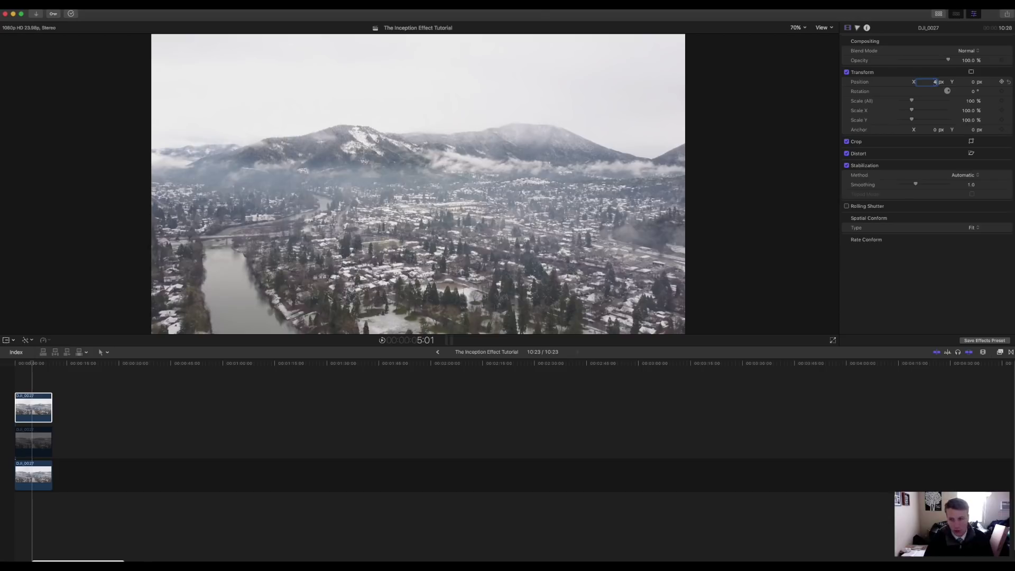
type("420")
key("Return")
key("Tab")
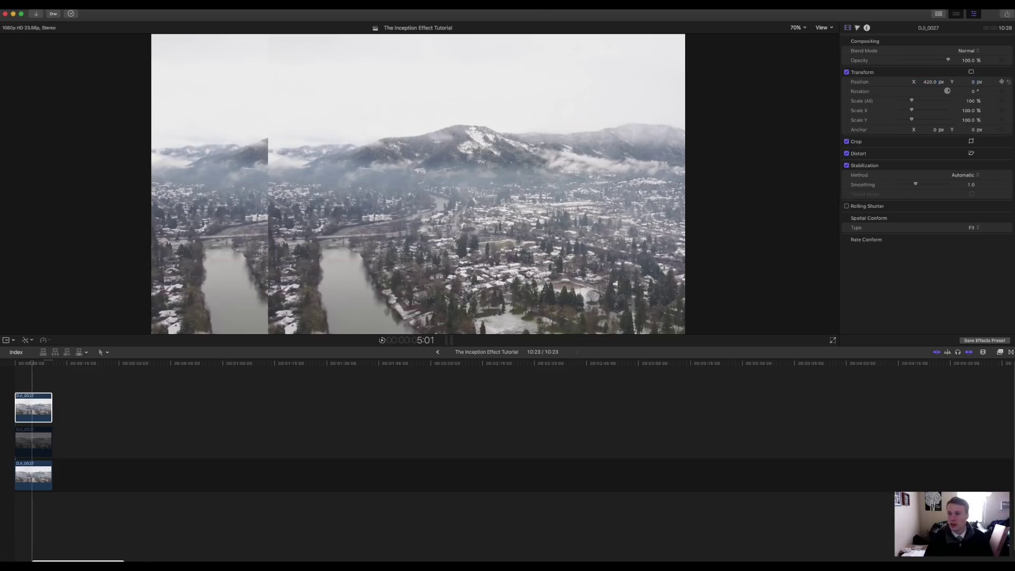
type("420")
key("Return")
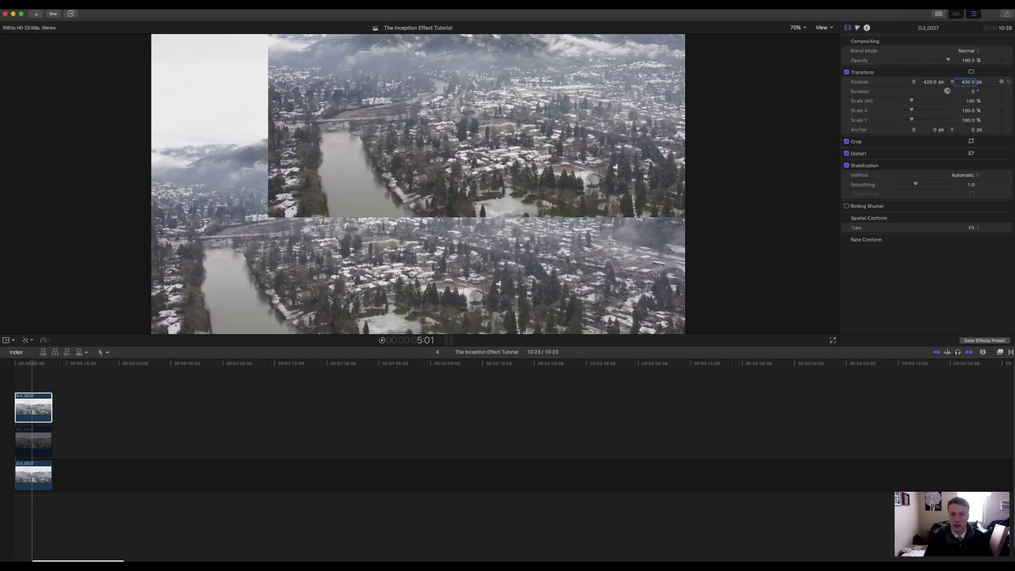
key("Tab")
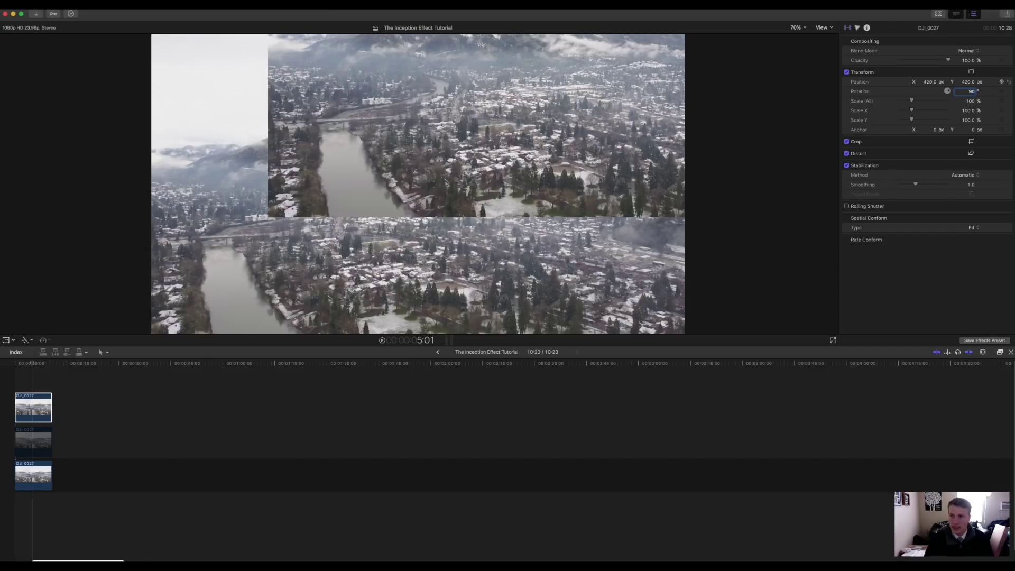
key("Return")
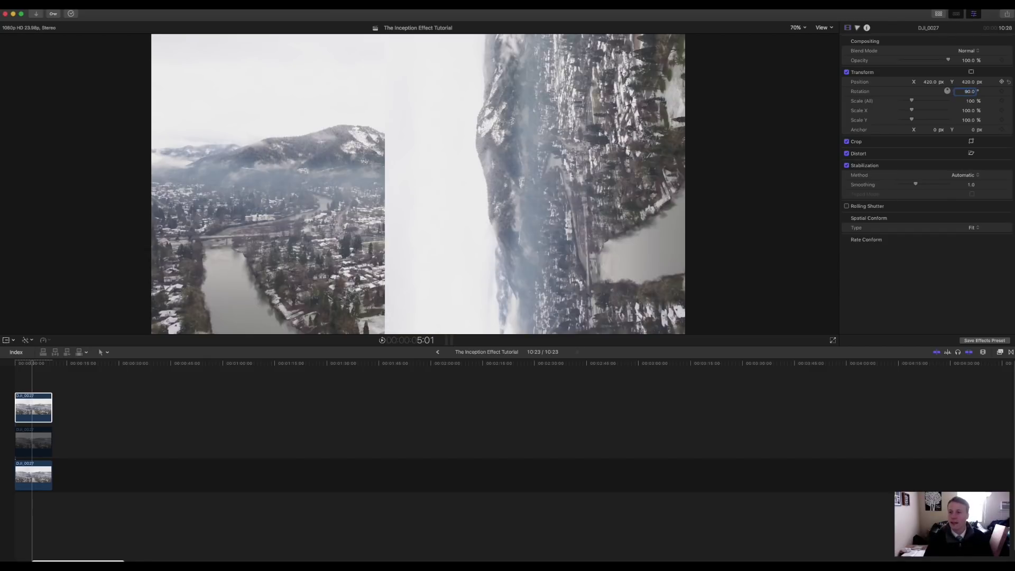
key("Tab")
key("Tab")
type("-100")
key("Return")
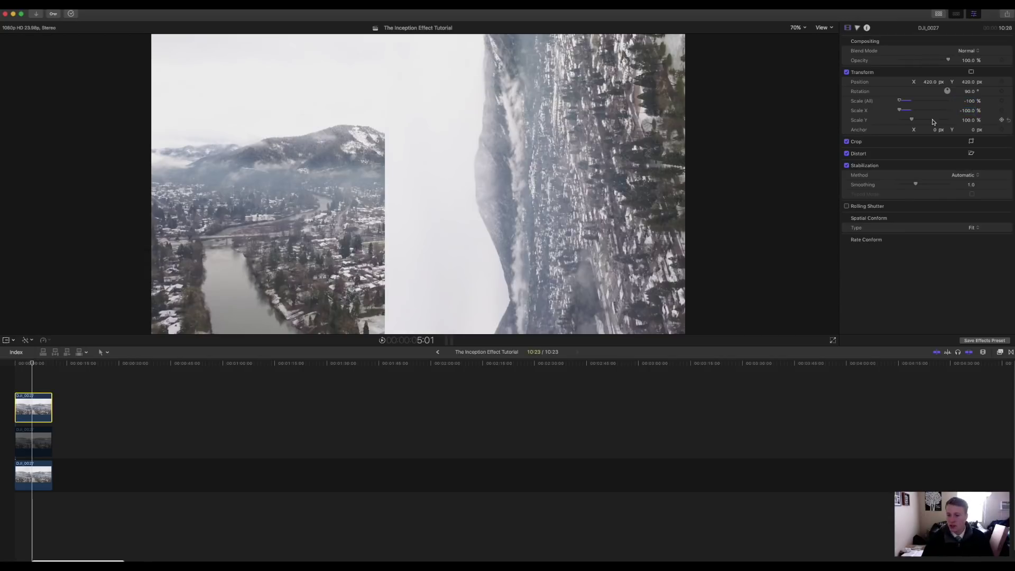
Drag Draw Mask from the Masks effects category onto the top clip copy
left_click(1001, 353)
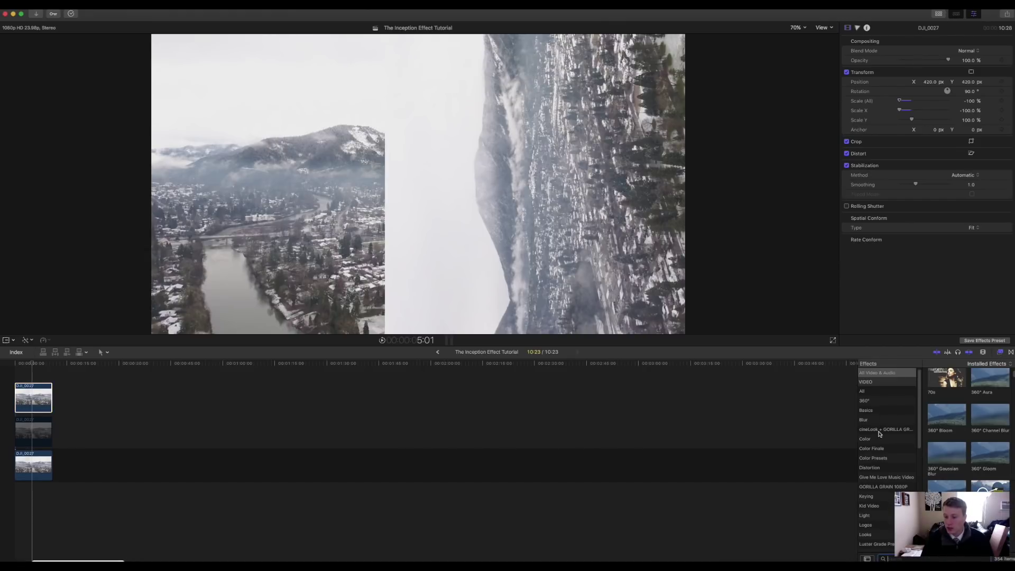
scroll(880, 433, "down", 5)
scroll(881, 434, "down", 3)
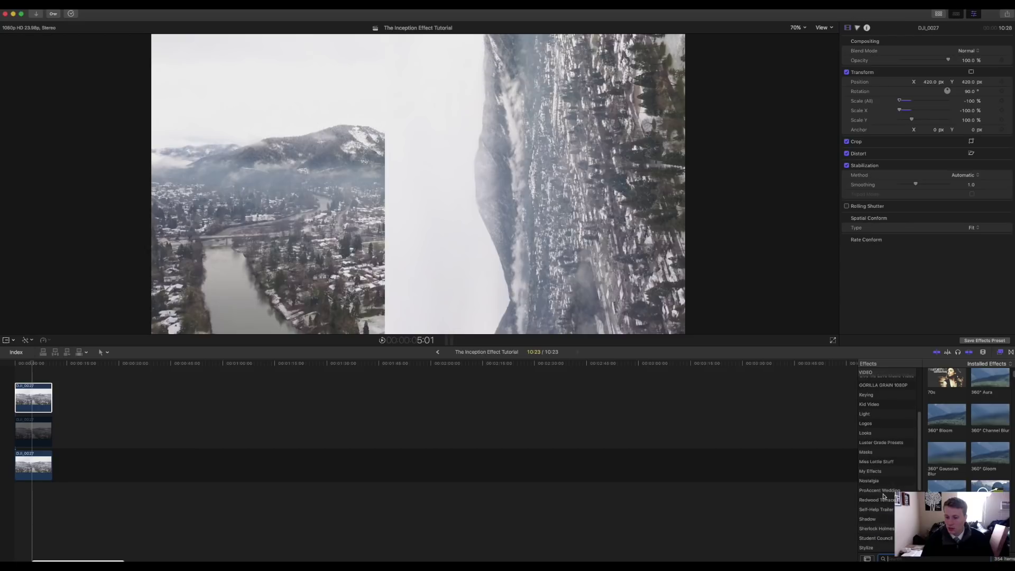
left_click(871, 454)
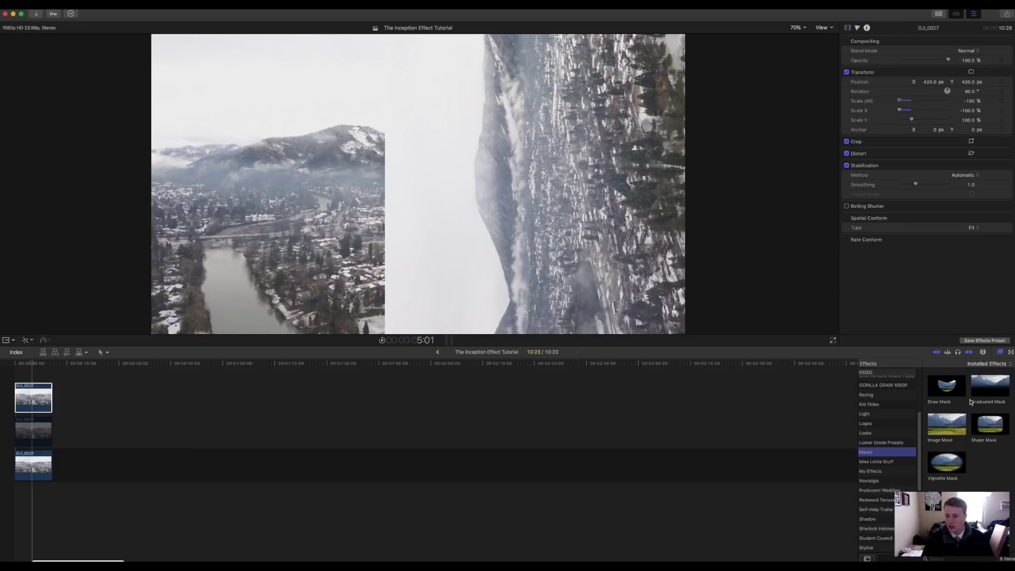
left_click_drag(948, 385, 29, 394)
left_click(1000, 353)
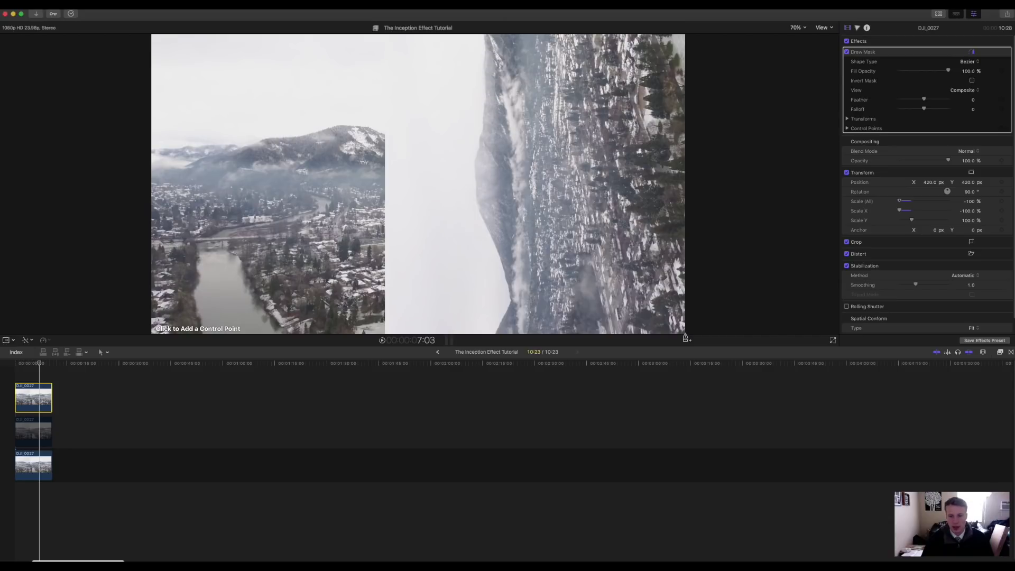
Draw a triangular linear mask on the top copy, diagonal to bottom-right, and invert it
left_click(975, 52)
left_click(974, 53)
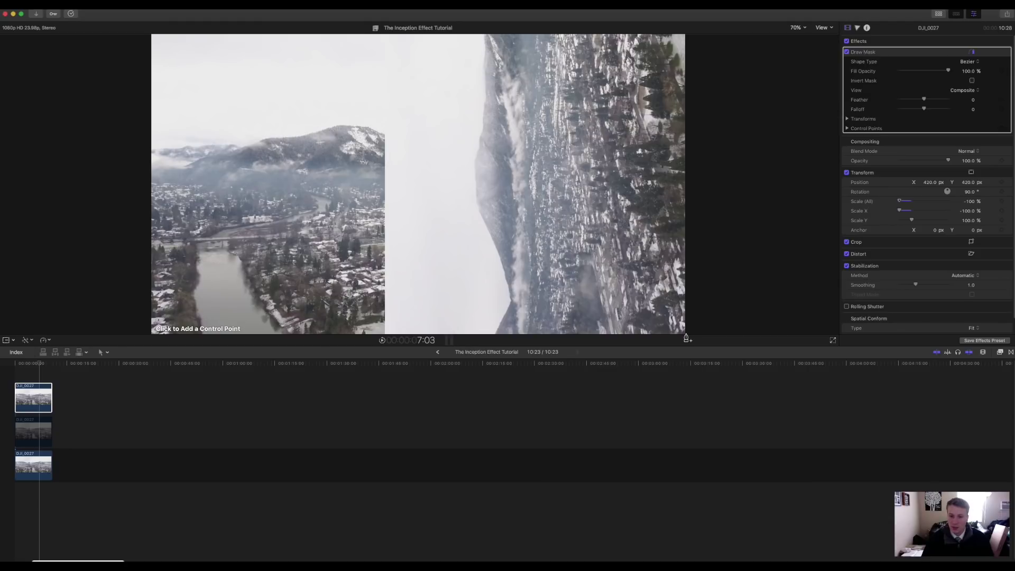
left_click(686, 334)
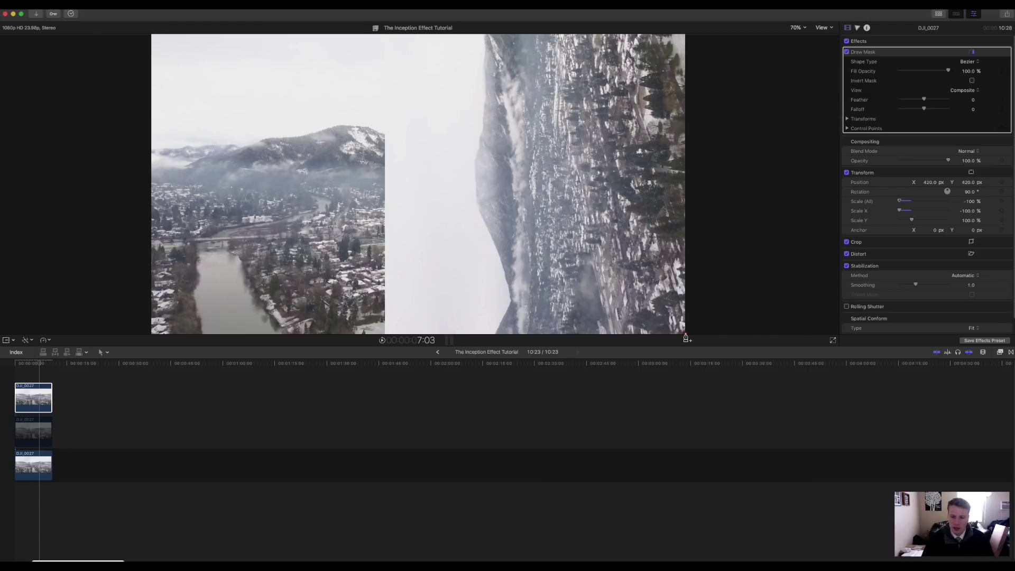
left_click(385, 334)
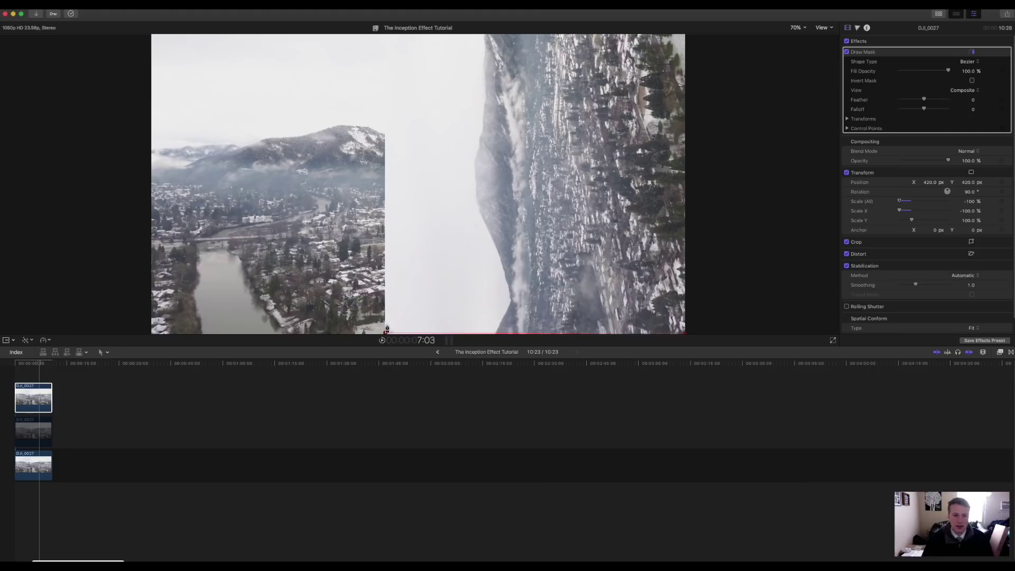
left_click(389, 35)
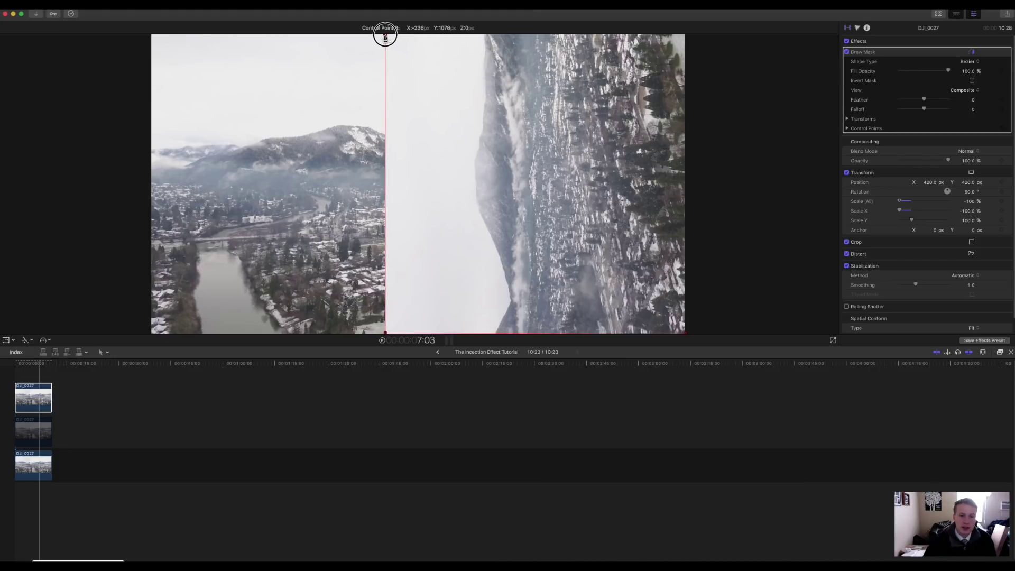
left_click(686, 336)
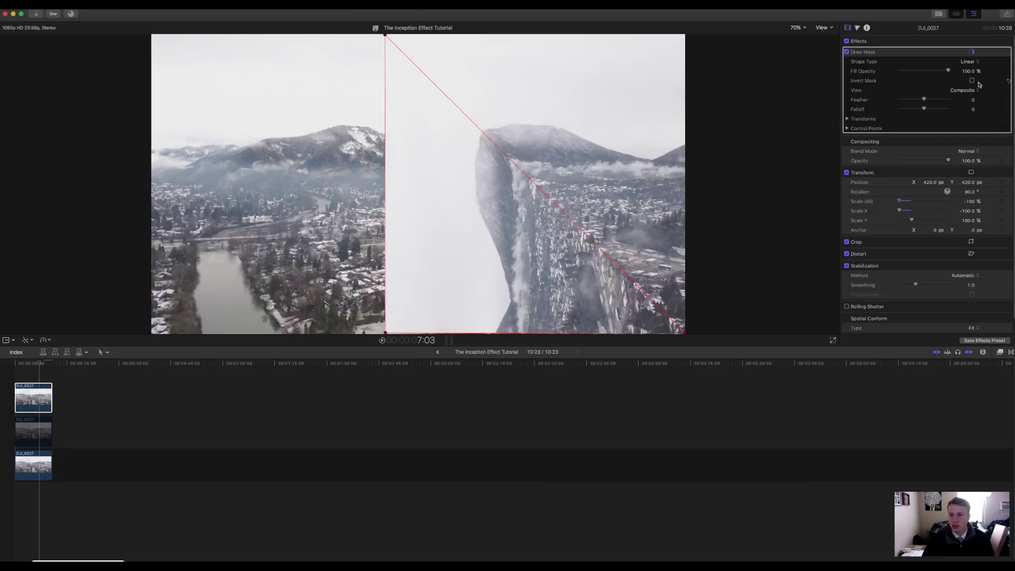
left_click(973, 81)
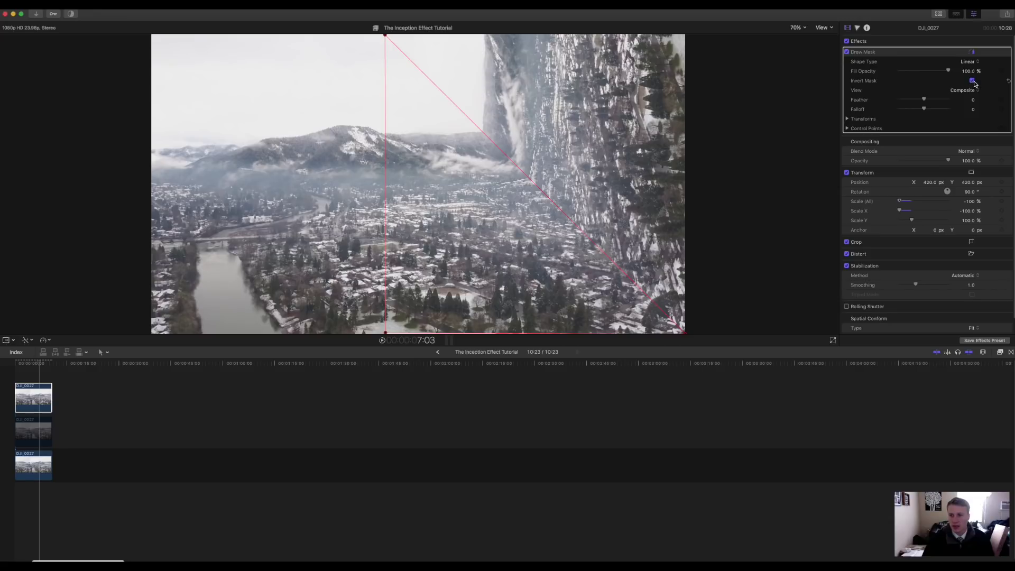
left_click(33, 393)
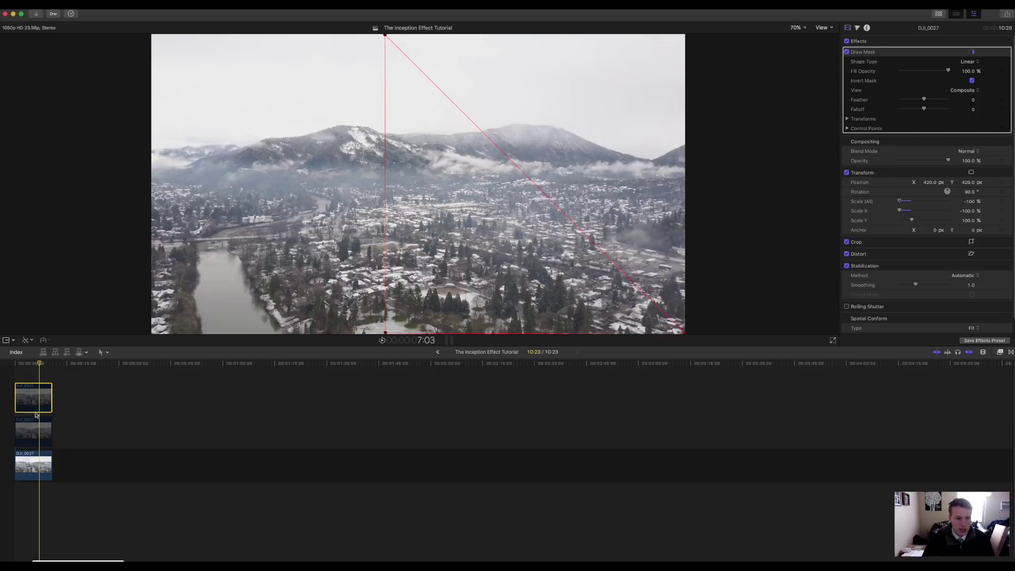
Set the middle copy's Position to -420 px X and 420 px Y
left_click(35, 435)
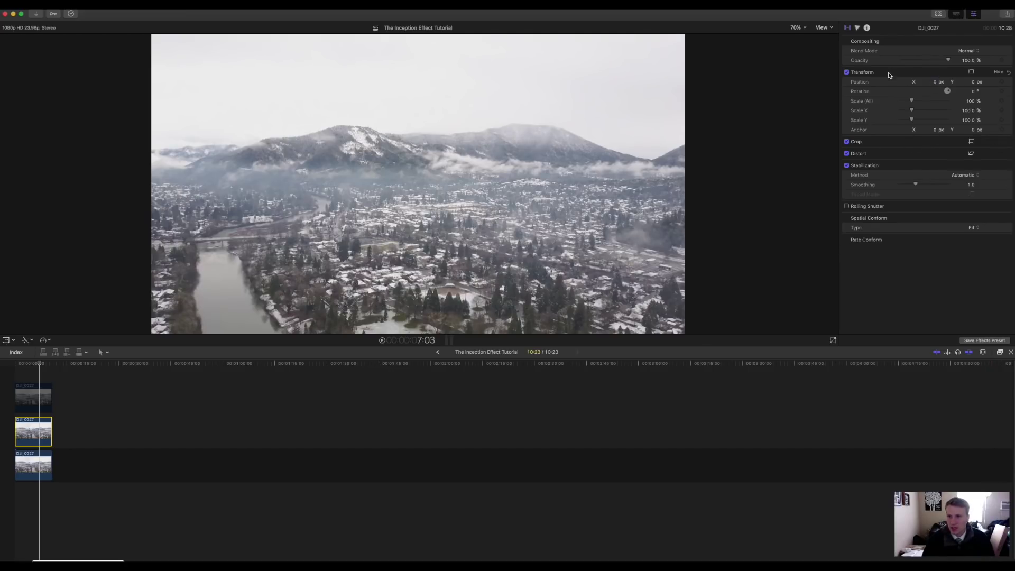
left_click(933, 75)
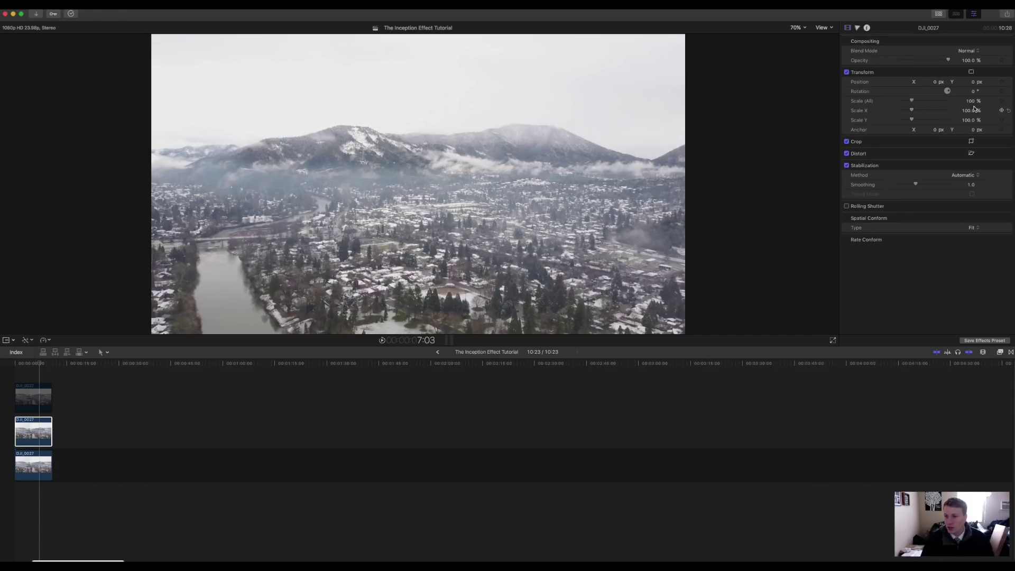
left_click(935, 83)
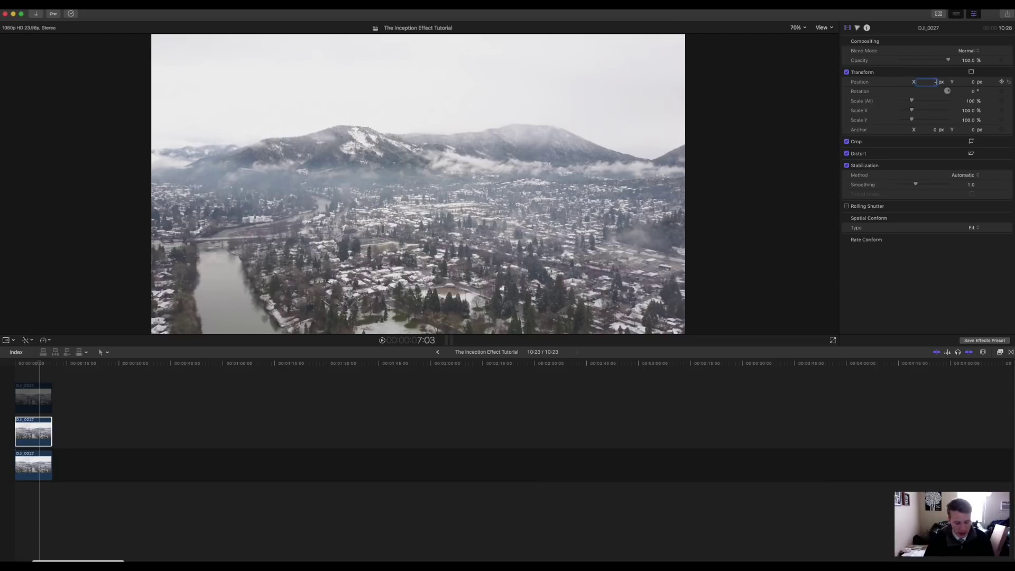
key("Tab")
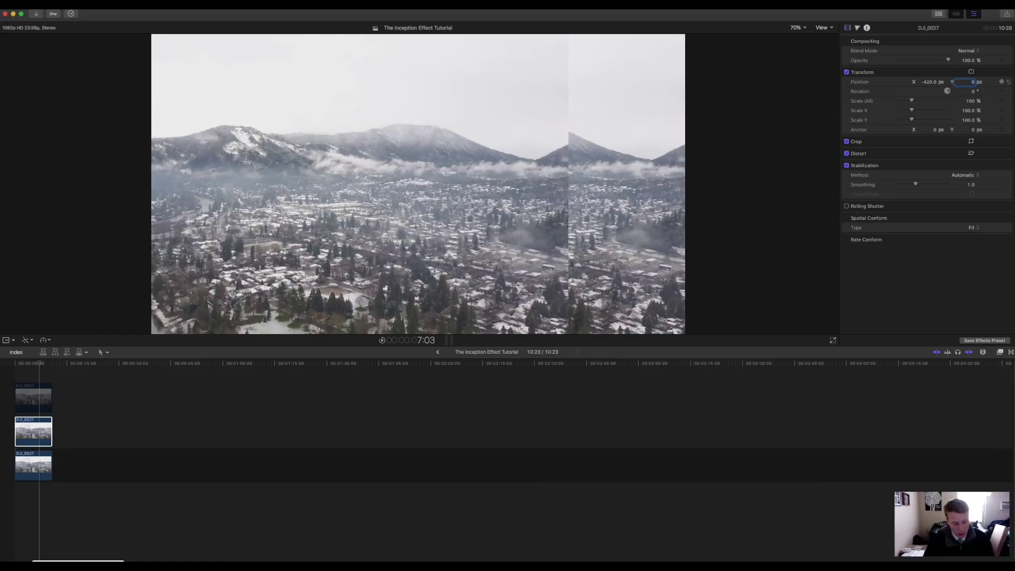
key("Return")
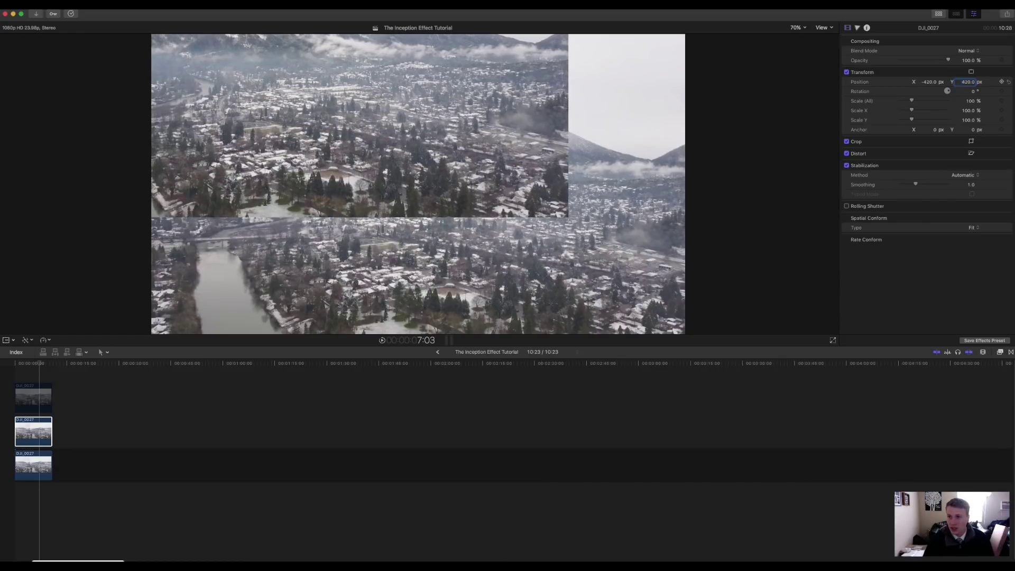
Rotate the middle copy -90° and mirror it with Scale X at -100%
key("Tab")
type("90")
key("Return")
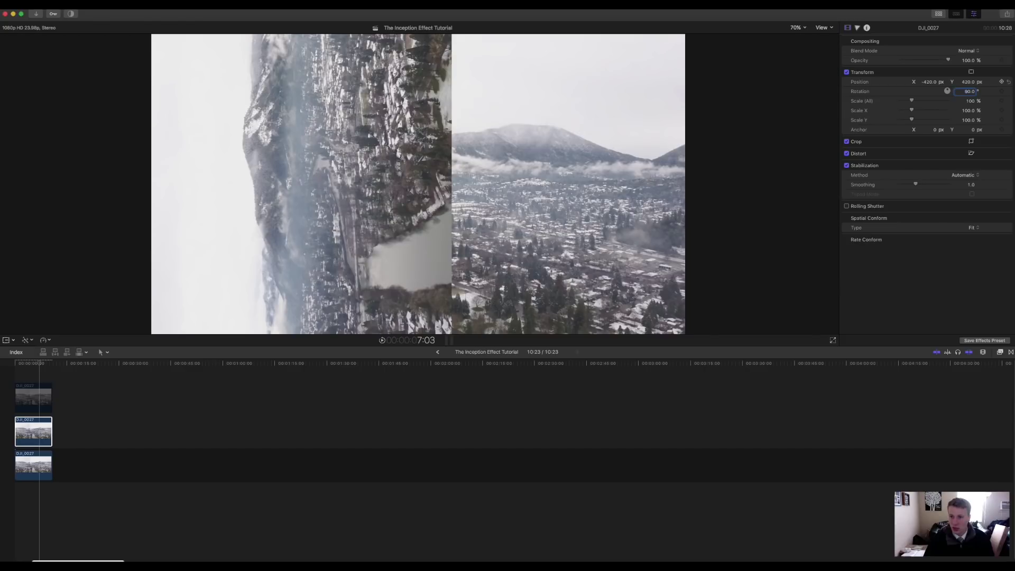
type("-90")
key("Return")
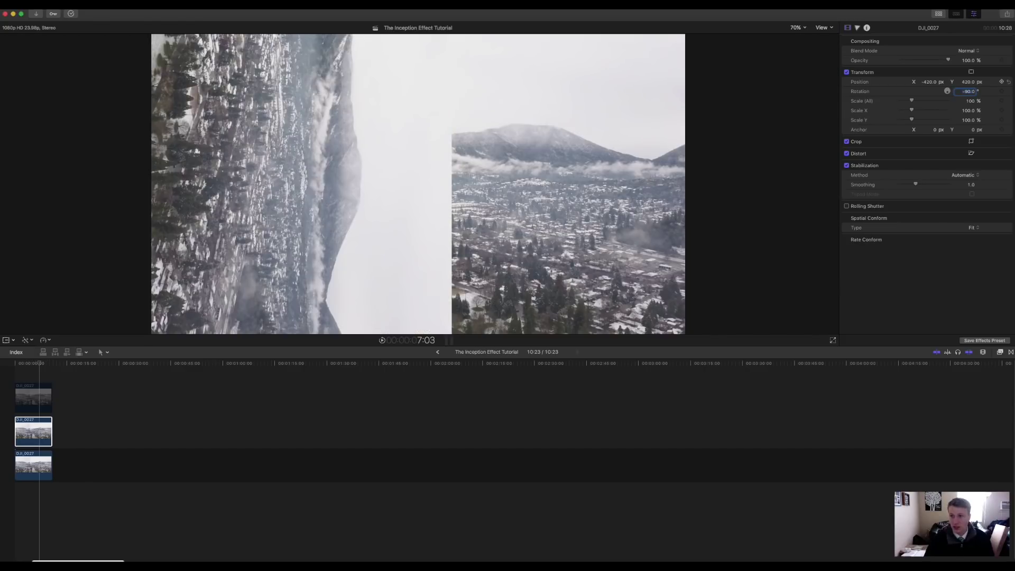
key("Tab")
key("Tab")
key("Return")
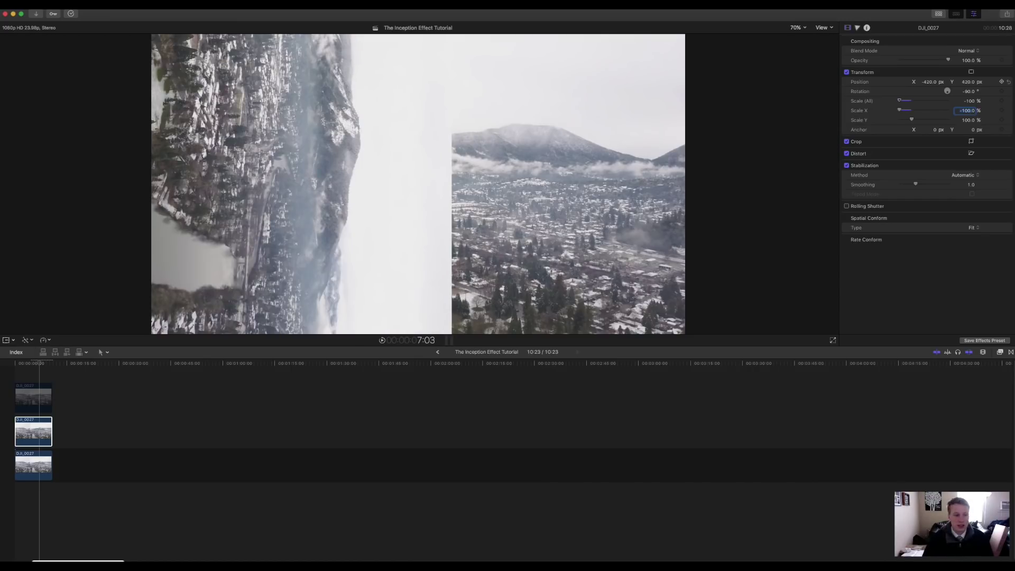
left_click(1002, 354)
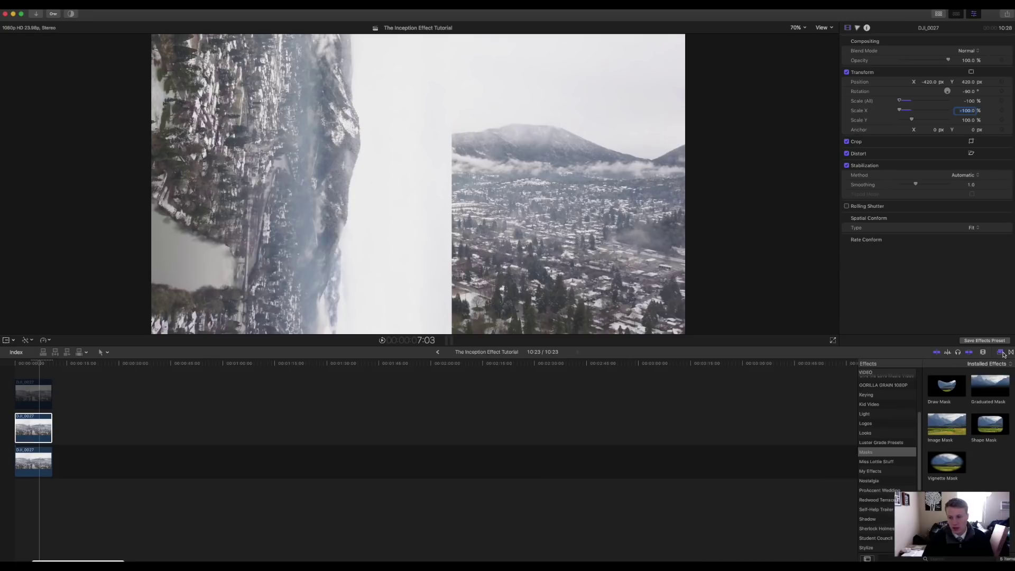
Apply Draw Mask to the middle copy as a triangle with bottom-left diagonal, inverted
left_click_drag(944, 390, 42, 428)
left_click(1000, 352)
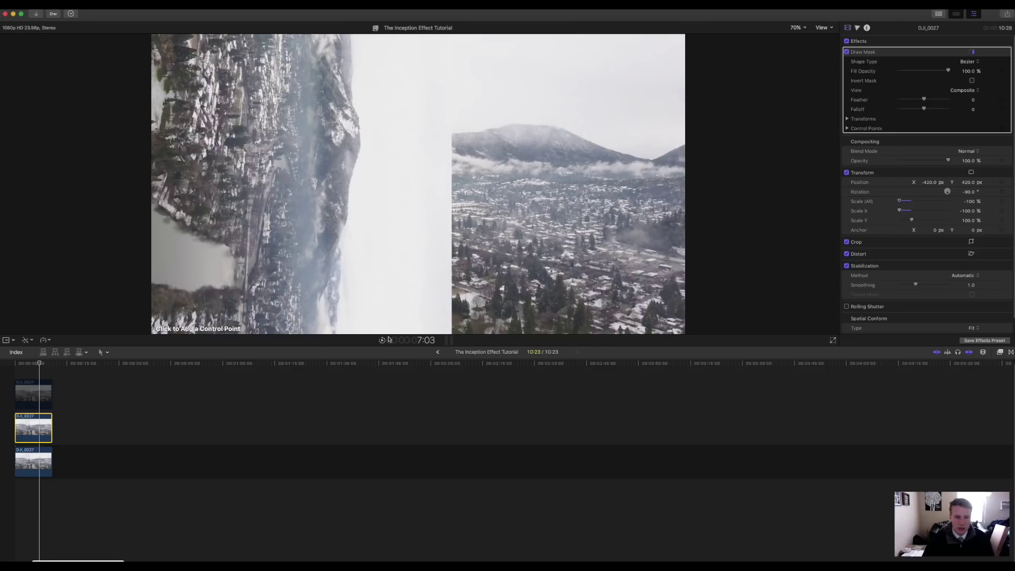
left_click(153, 334)
left_click(452, 334)
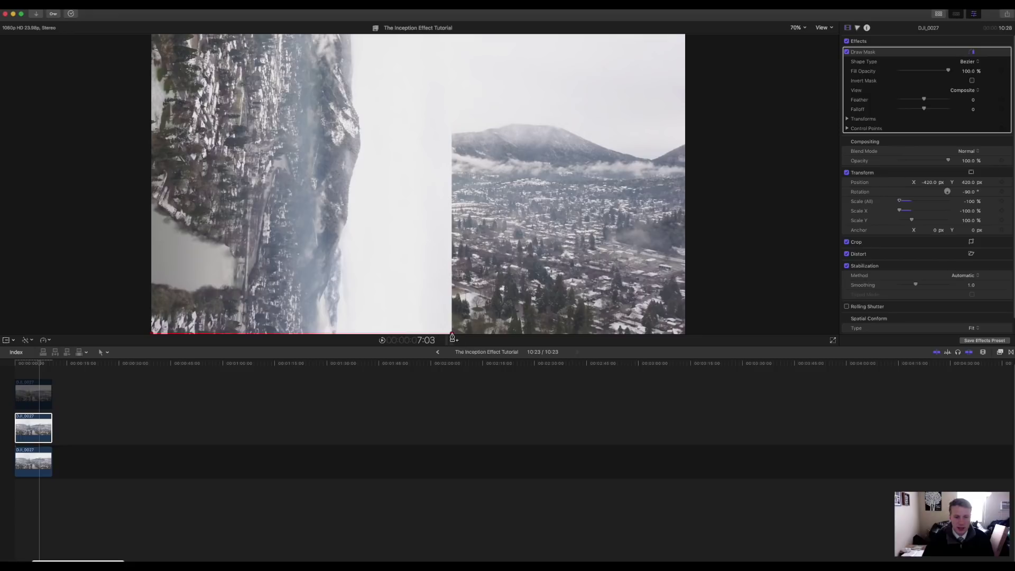
left_click(451, 36)
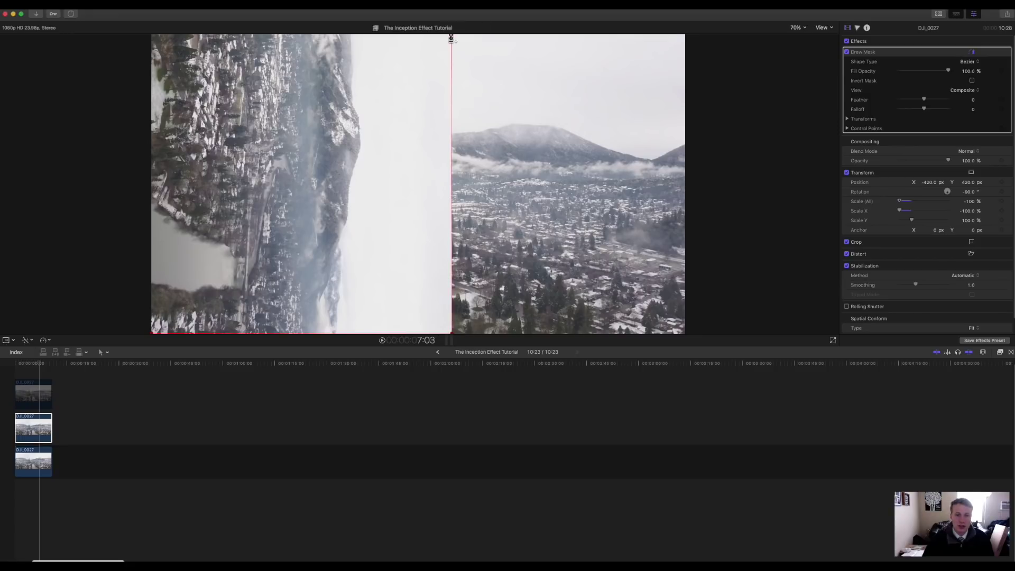
left_click(151, 334)
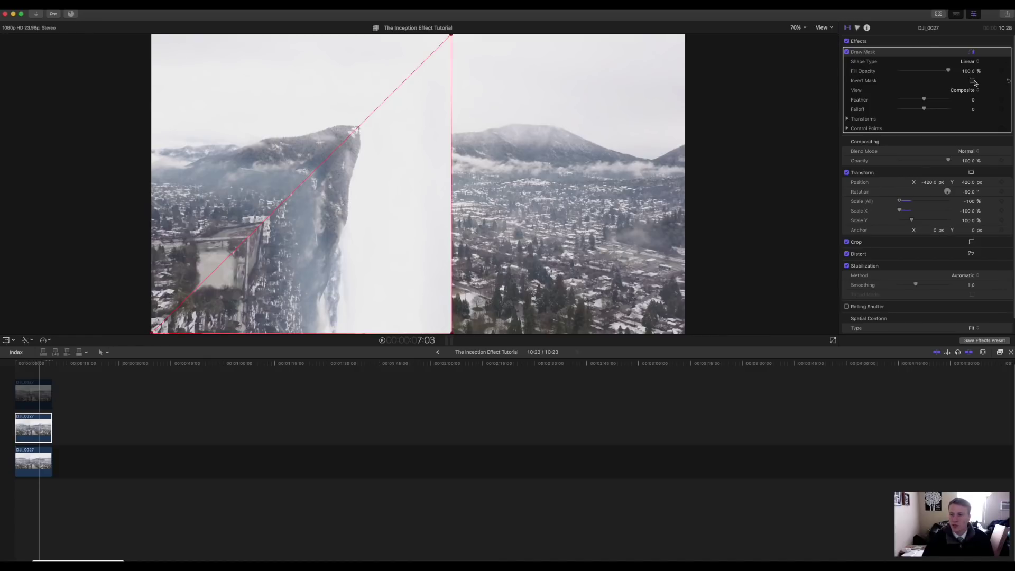
left_click(973, 81)
left_click(281, 238)
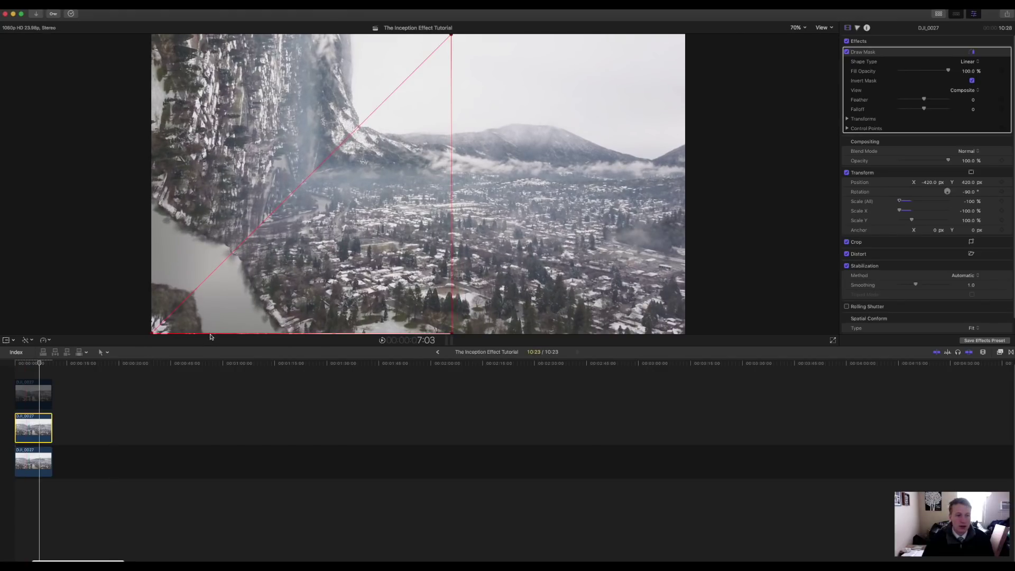
left_click(37, 391)
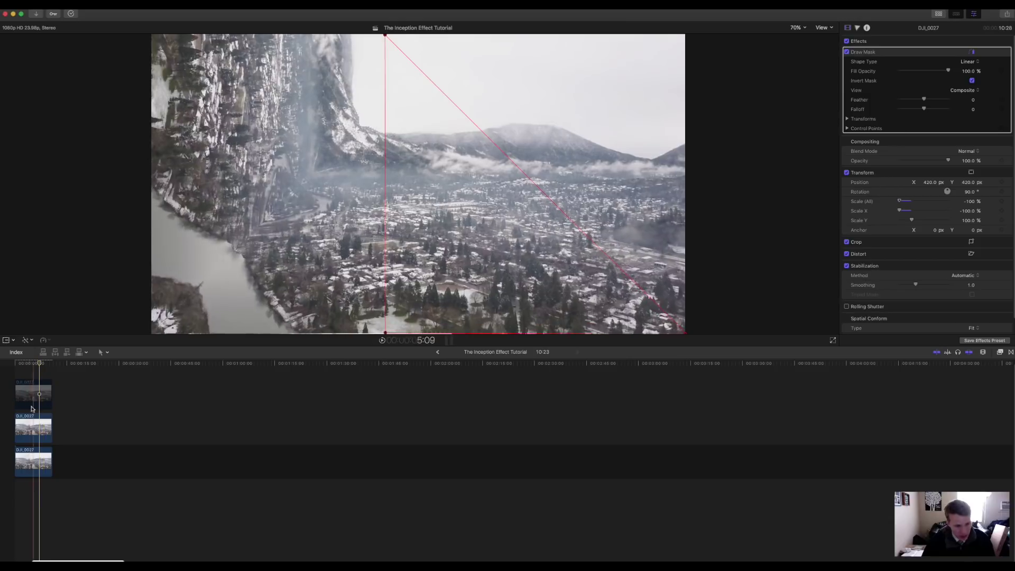
left_click(35, 397)
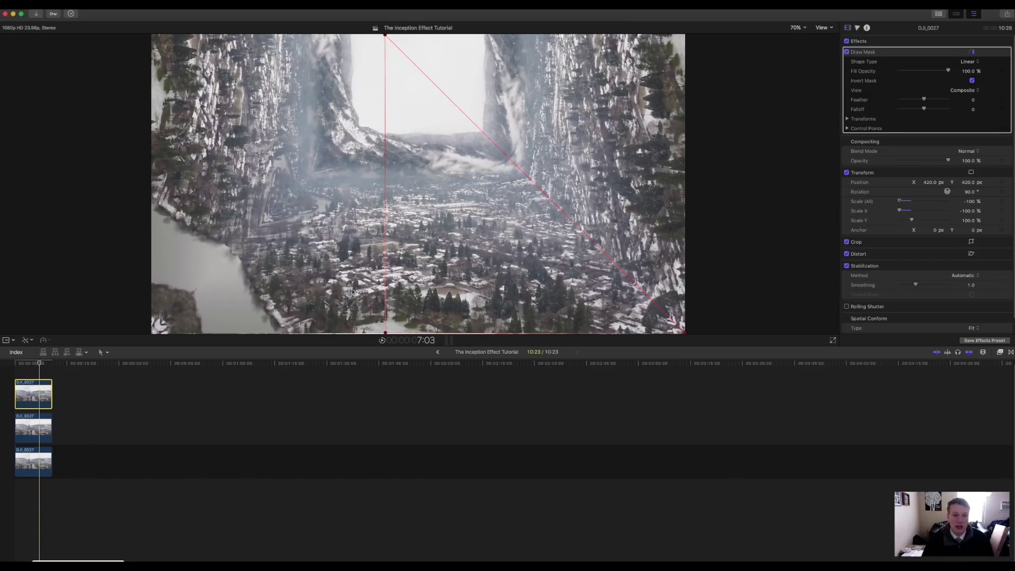
key("space")
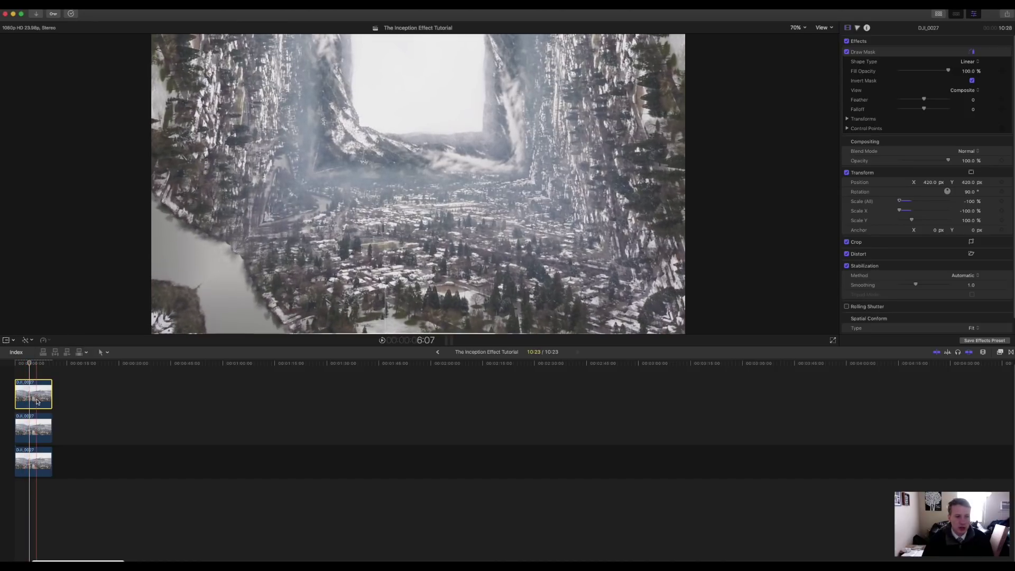
Show the mask outlines and check the middle clip's bottom control point
left_click(882, 54)
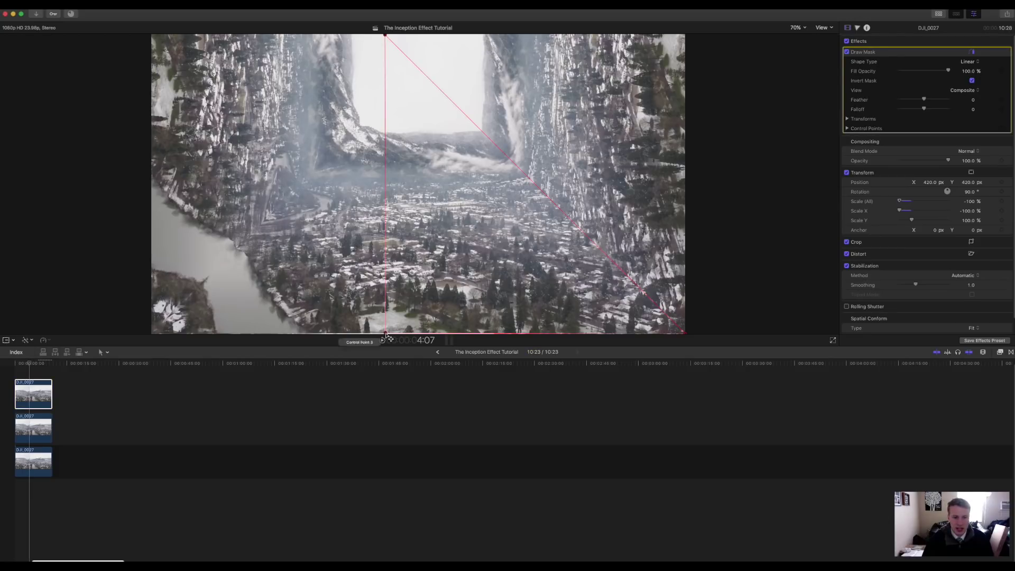
left_click(444, 334)
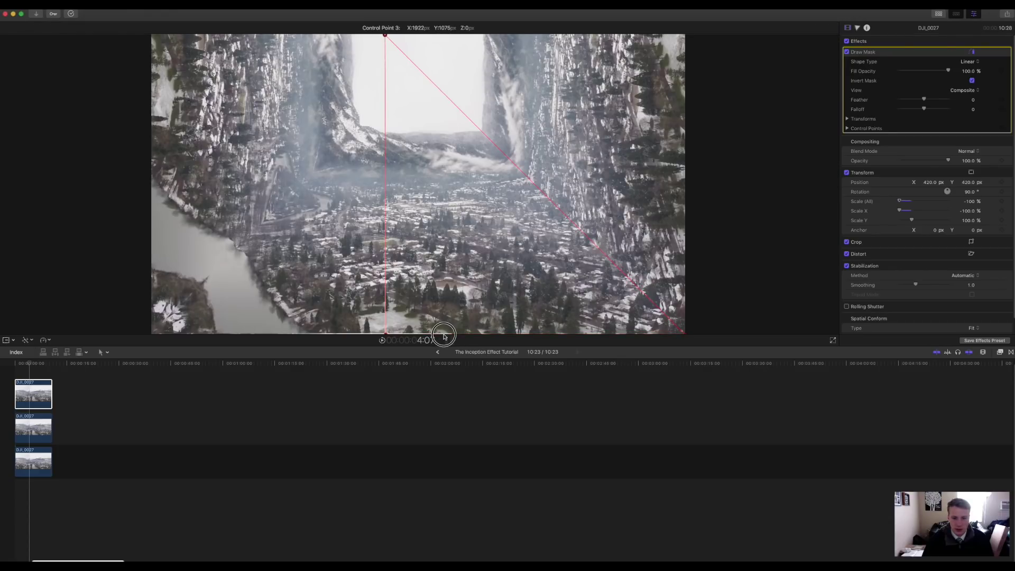
left_click(29, 431)
left_click(30, 431)
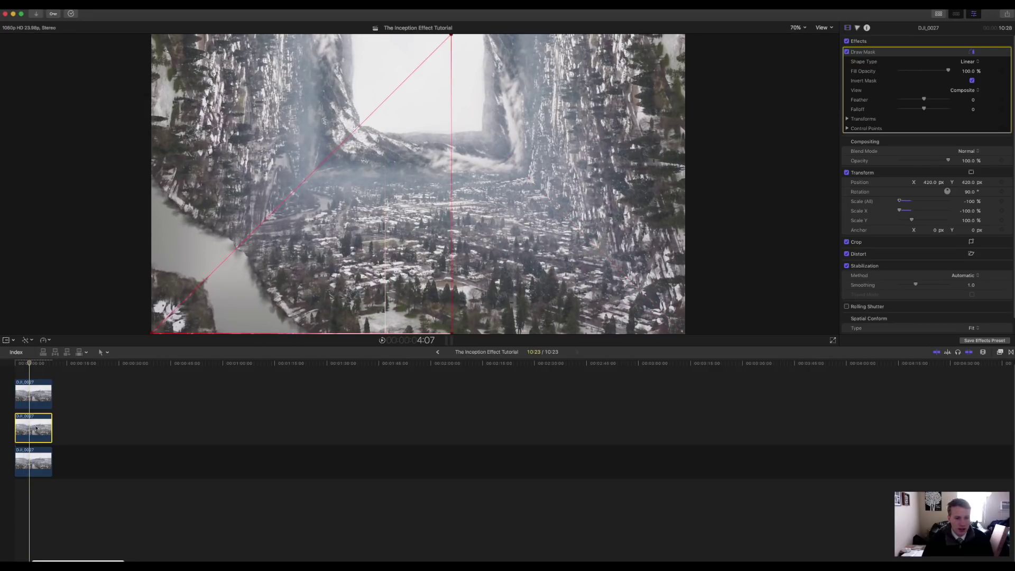
left_click(321, 335)
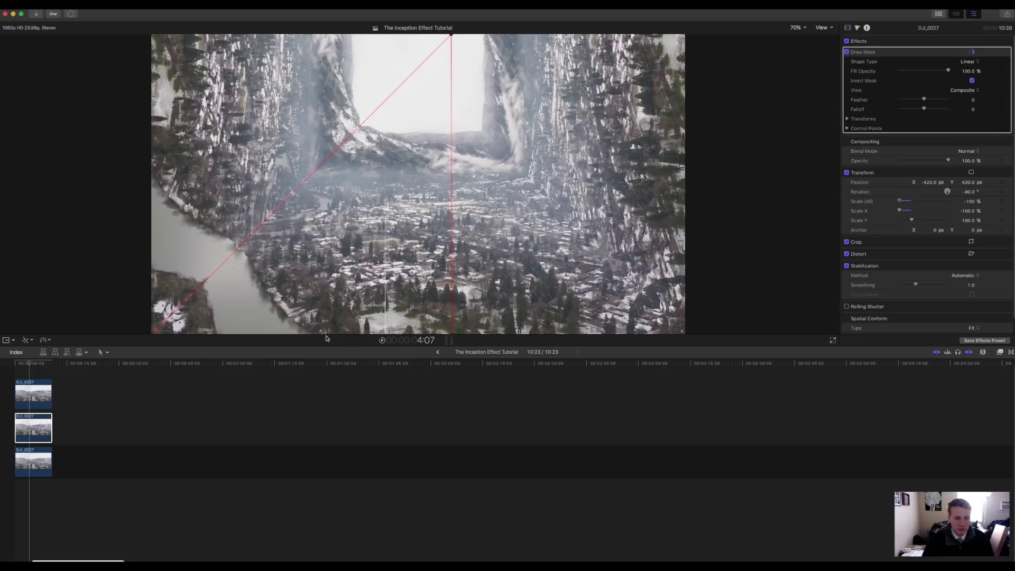
Drag the top clip's mask point slightly left so the folds join, then deselect
left_click(30, 394)
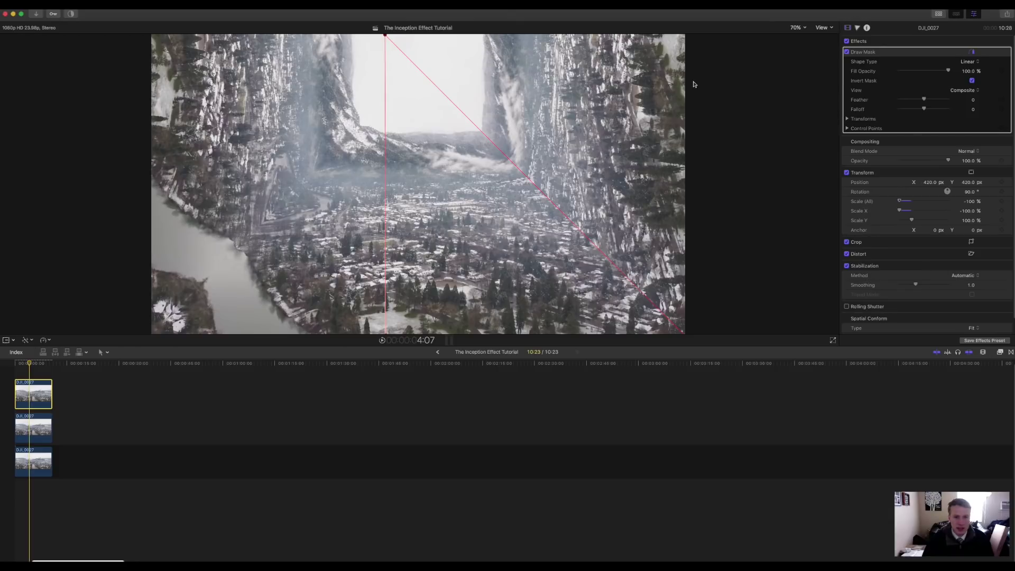
mouse_move(386, 223)
left_mouse_down()
mouse_move(419, 222)
mouse_move(382, 222)
left_mouse_up()
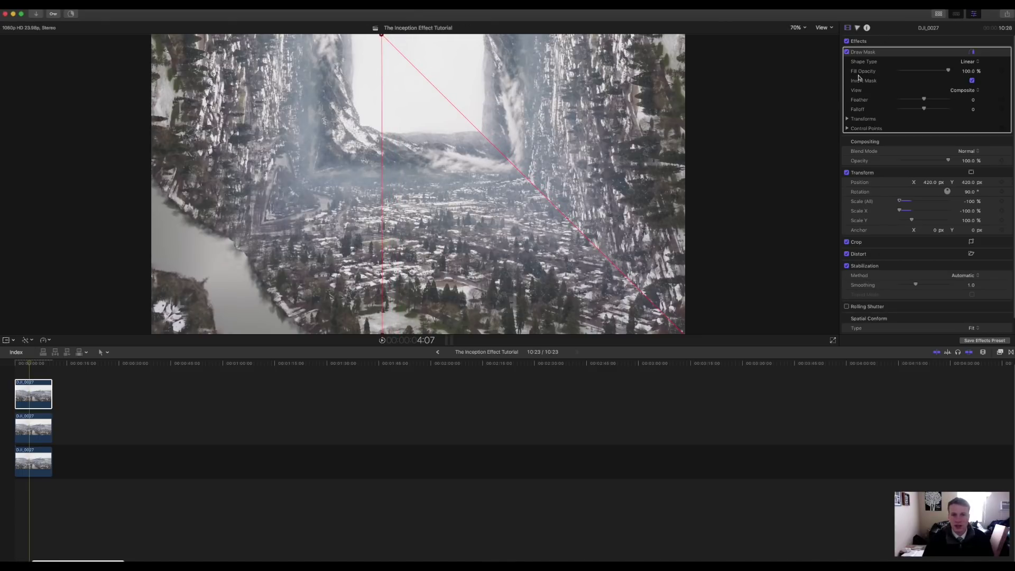
key("super+shift+a")
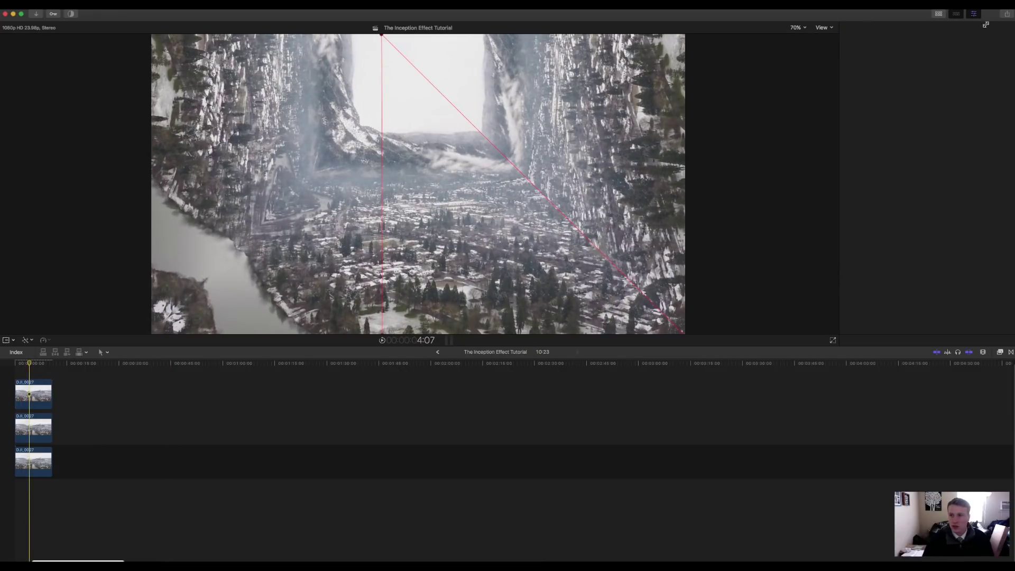
left_click(15, 363)
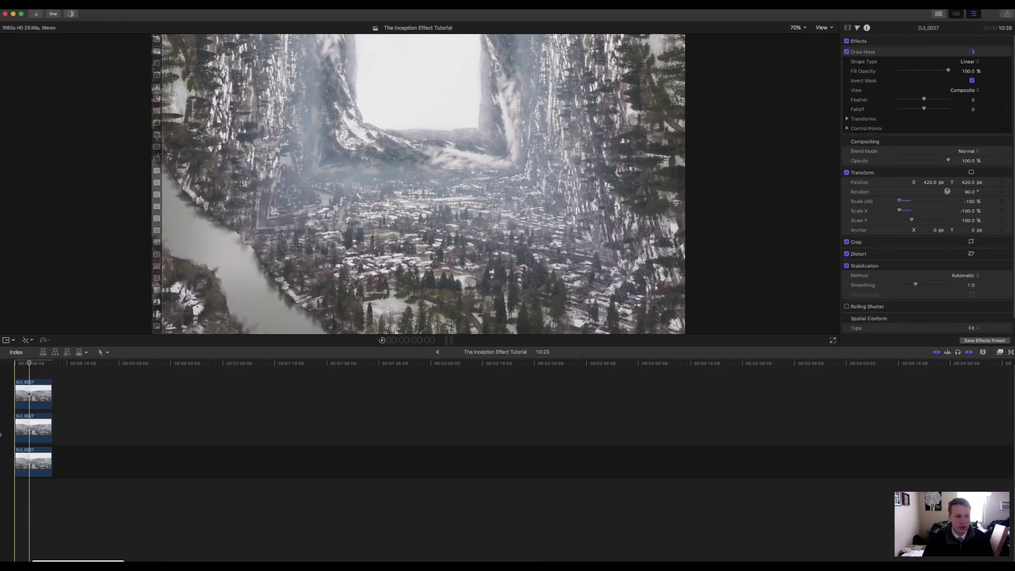
key("space")
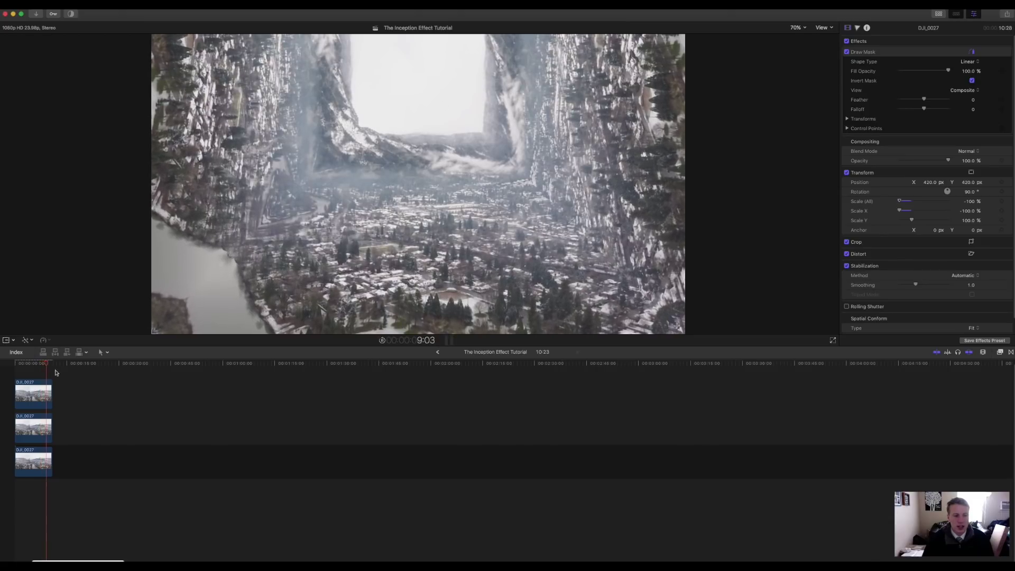
key("Home")
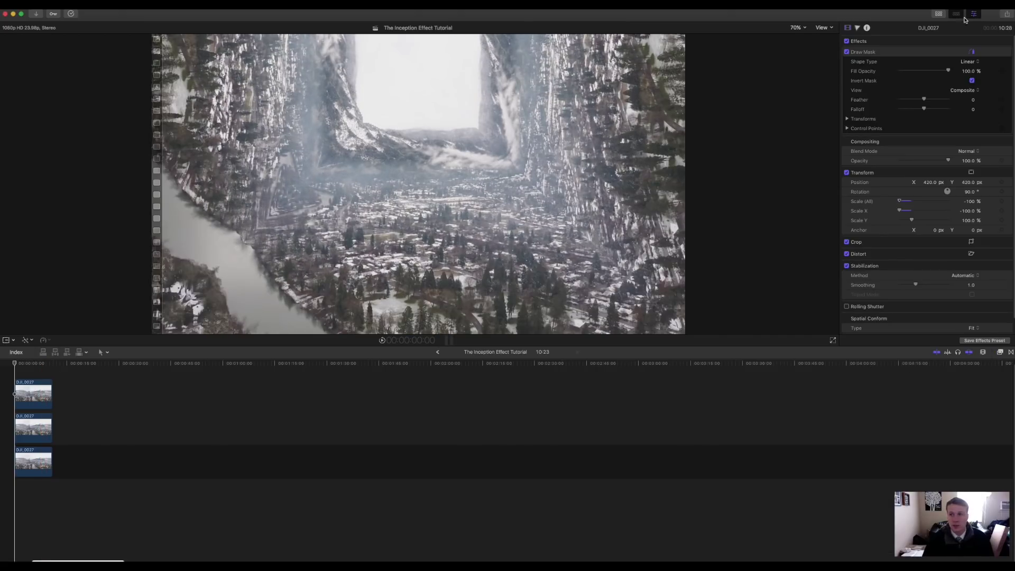
Place an Adjustment Layer from Titles and Generators above the three clips
left_click(939, 15)
left_click(39, 28)
left_click_drag(181, 70, 14, 373)
left_click(24, 386)
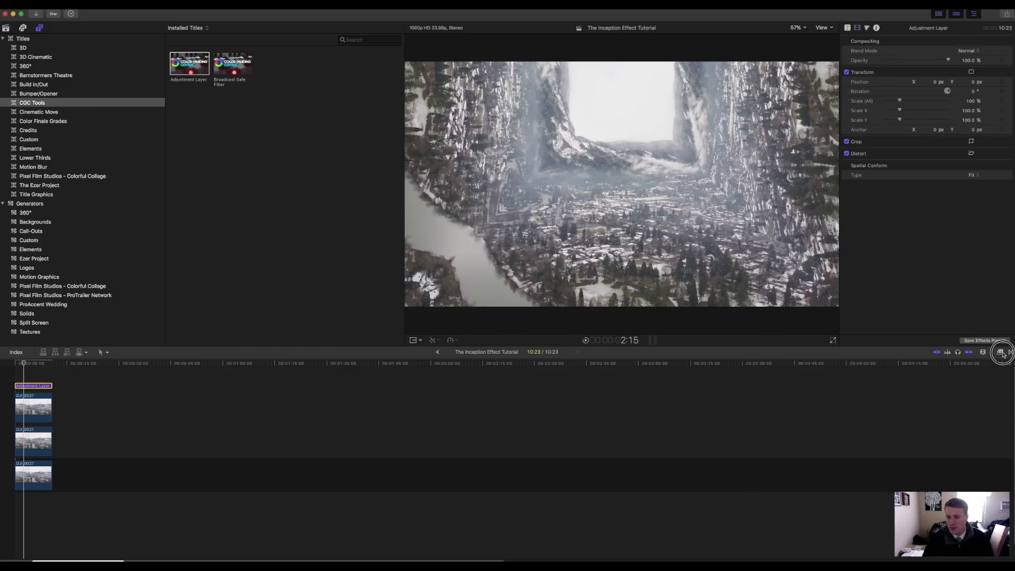
Apply the Letterbox effect to the Adjustment Layer with a 2.35:1 aspect ratio
left_click(1001, 353)
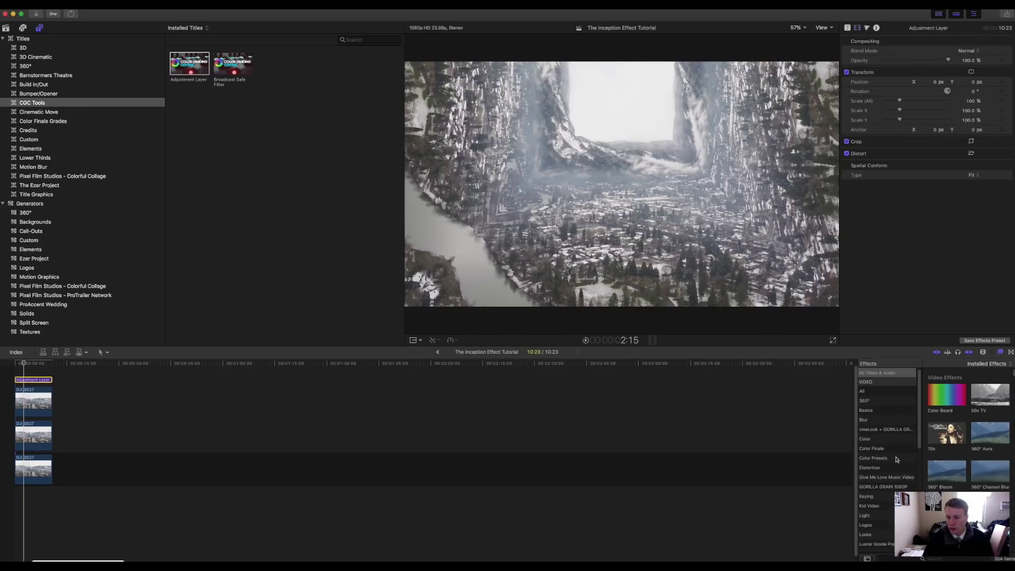
left_click(878, 449)
left_click(872, 373)
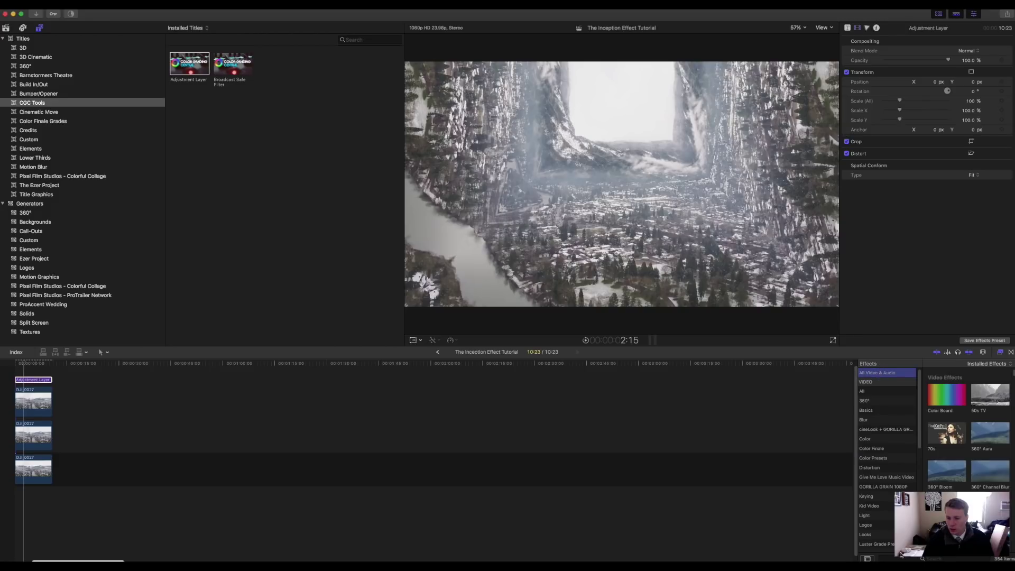
scroll(894, 435, "down", 4)
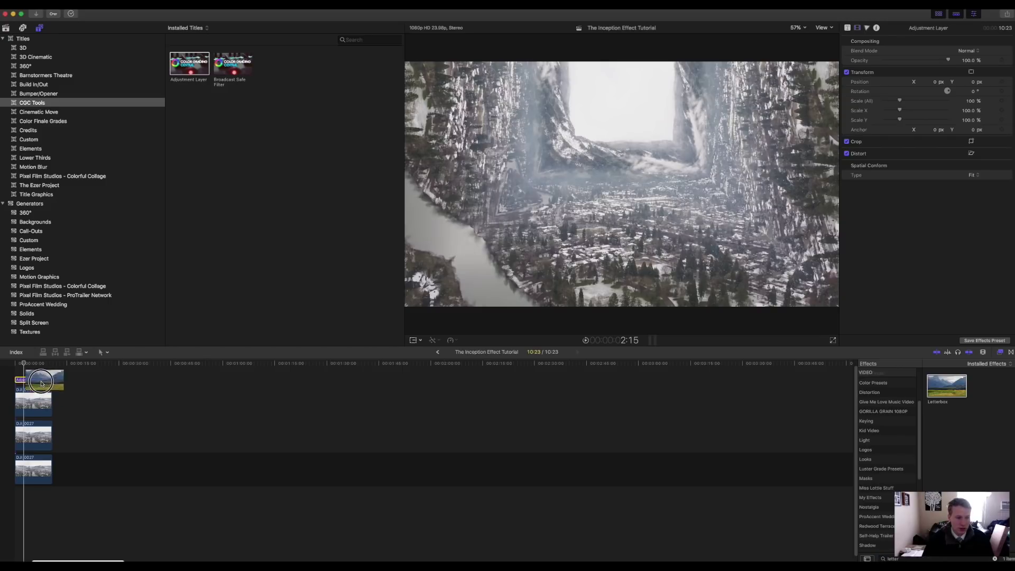
left_click_drag(40, 383, 33, 380)
left_click(1001, 352)
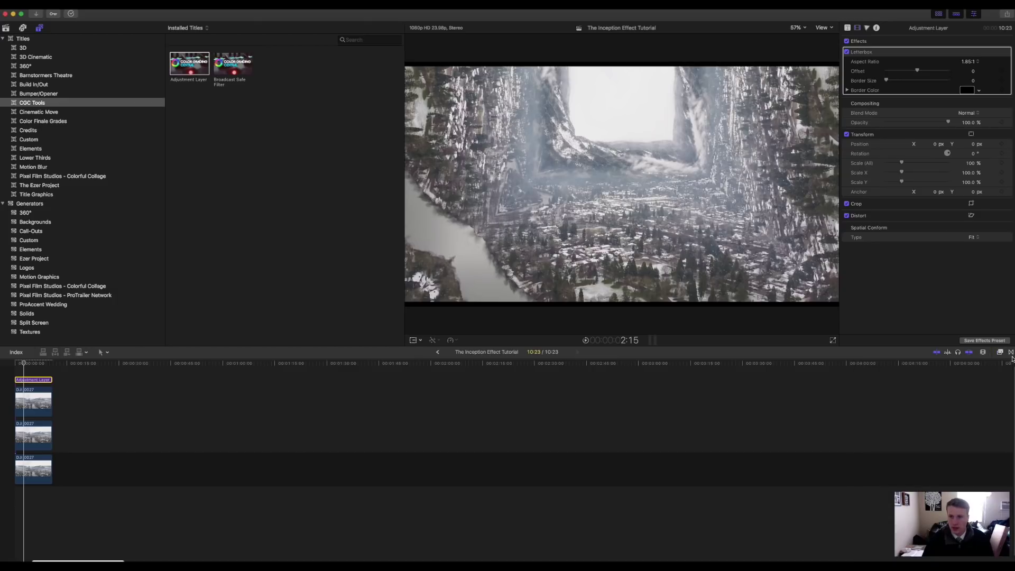
left_click(975, 61)
left_click(970, 70)
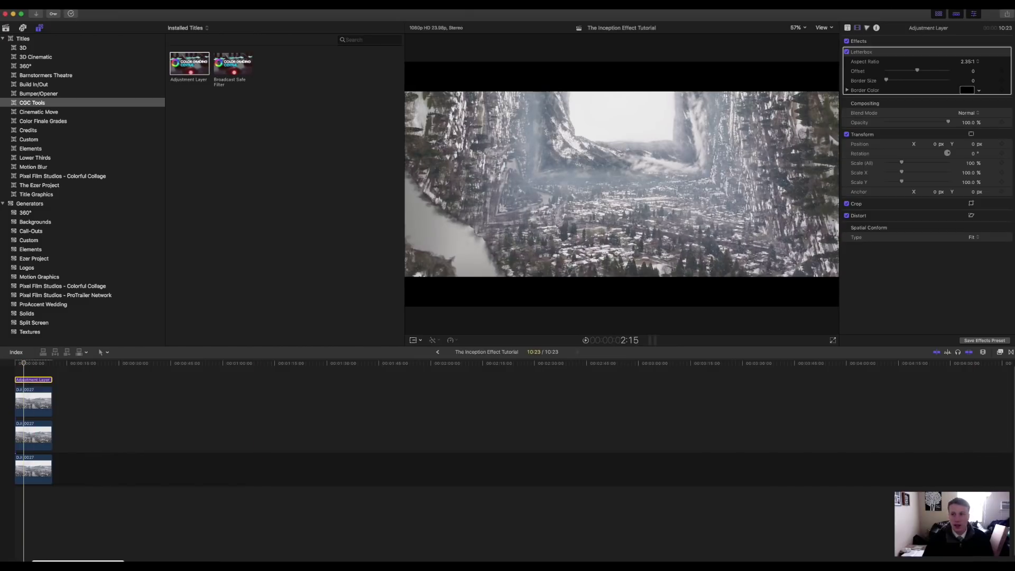
left_click(940, 15)
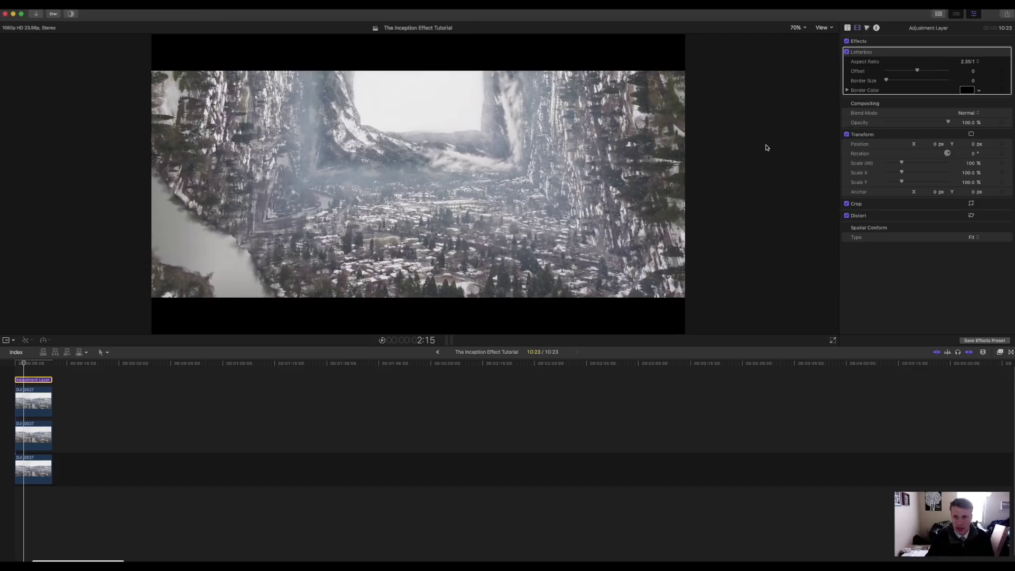
left_click(33, 379)
Add a Color Board correction to the Adjustment Layer
key("super+6")
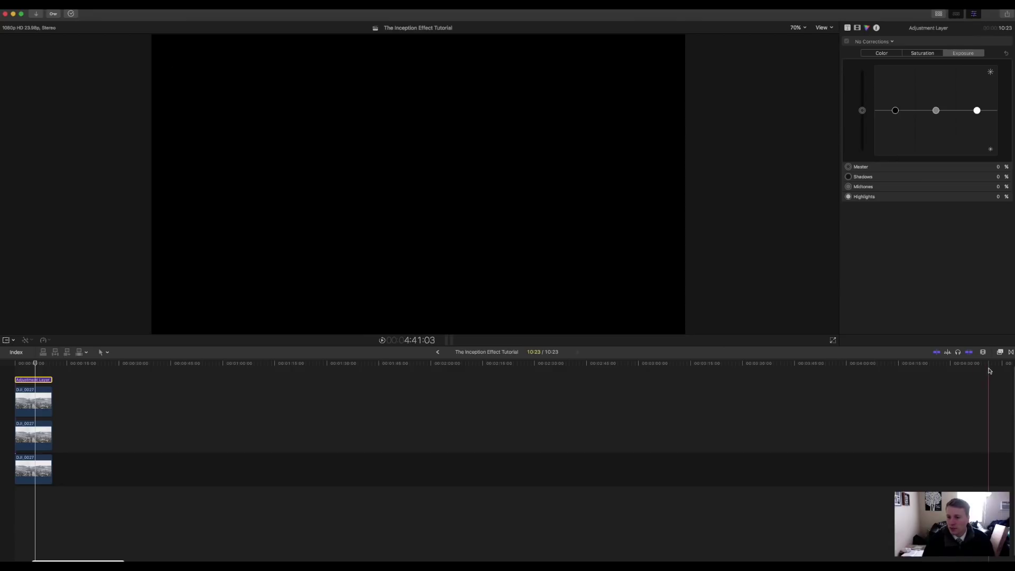
left_click(889, 41)
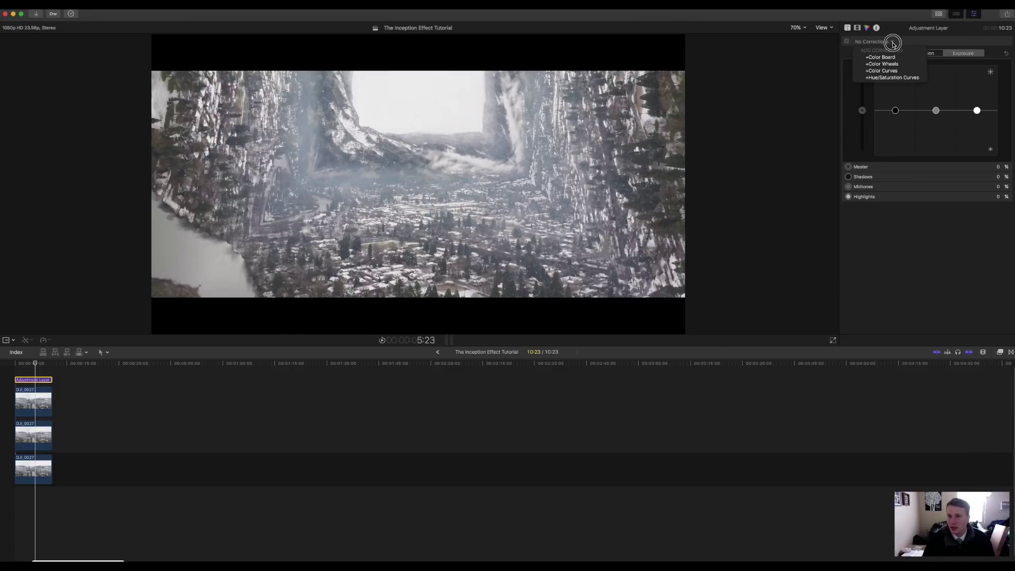
left_click(894, 56)
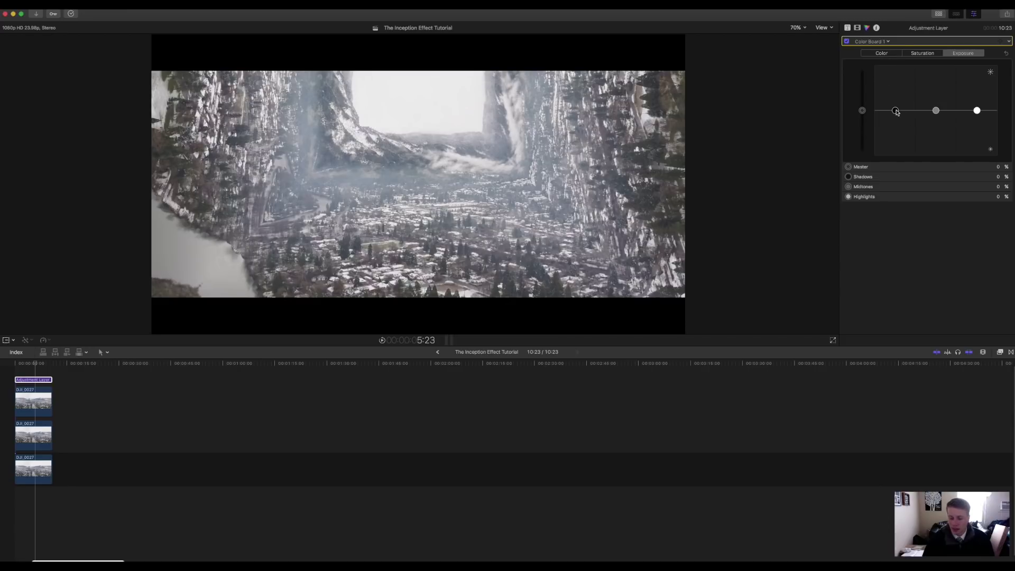
With scopes visible, drop Shadows to -30% and raise Highlights to 5% on the Exposure pane
key("super+7")
left_click_drag(896, 110, 898, 124)
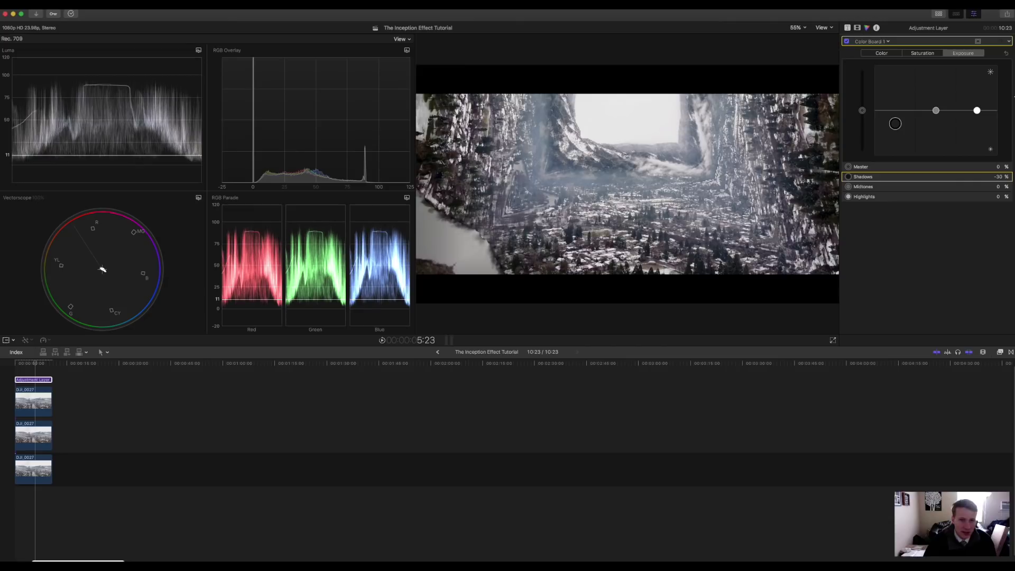
left_click_drag(978, 111, 941, 109)
key("ctrl+super+c")
Hide the scopes and Inspector, then play and stop the 2.35:1 letterboxed composite
key("super+7")
key("super+4")
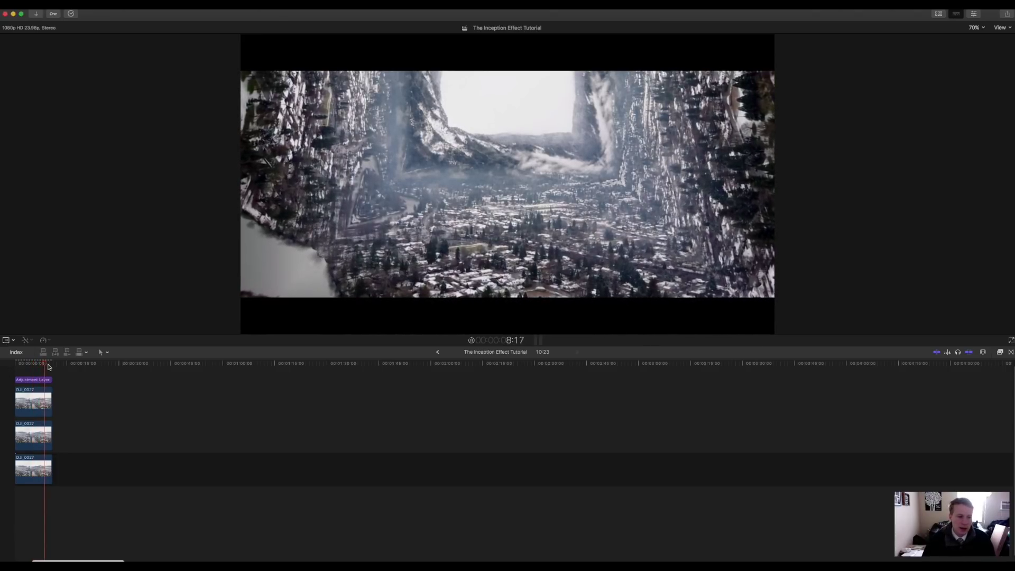
key("space")
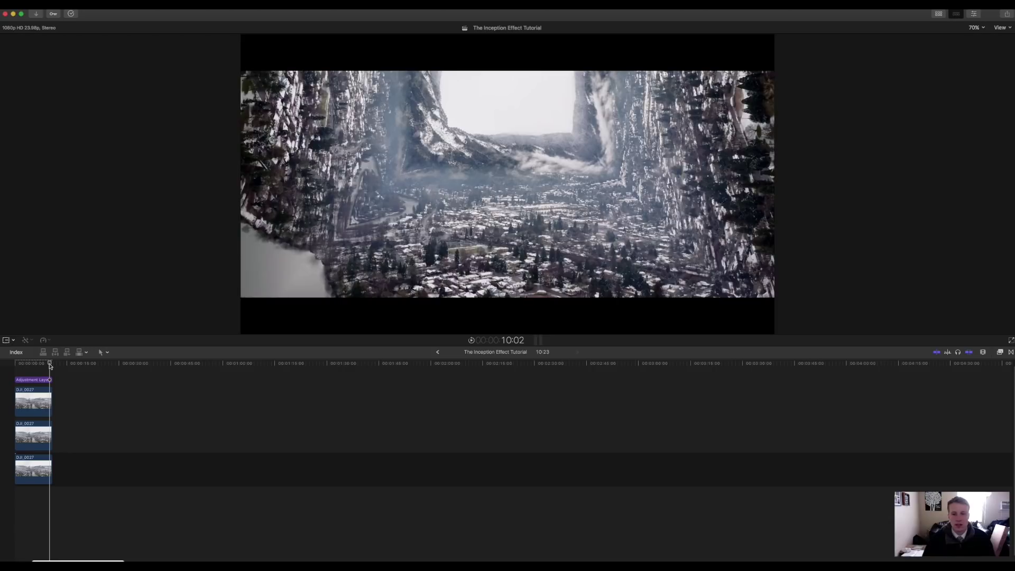